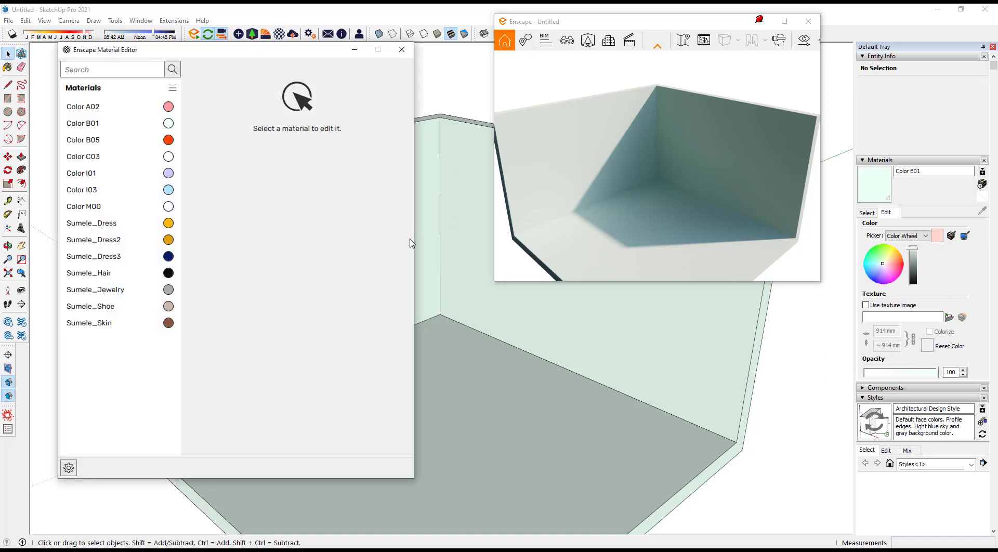
Step: Load bricks_clay_01 Base_Color as Color B01's albedo texture and orbit to view the brick room
left_click(866, 213)
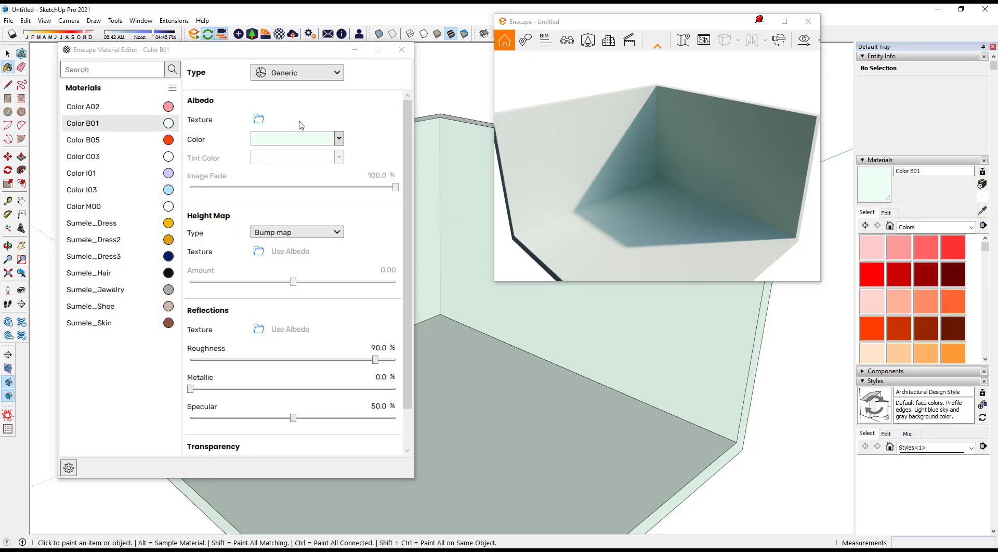
left_click(264, 123)
double_click(221, 96)
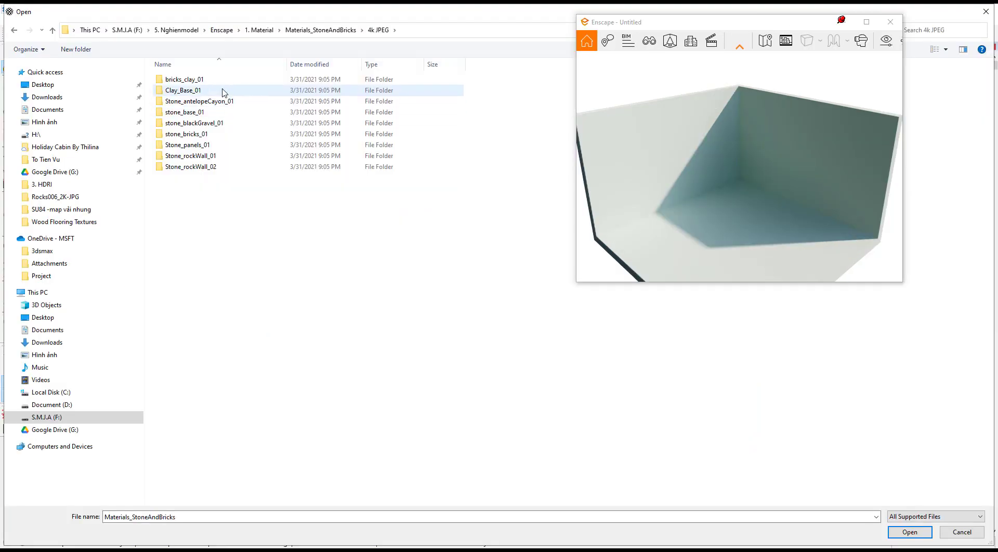
double_click(216, 79)
double_click(229, 95)
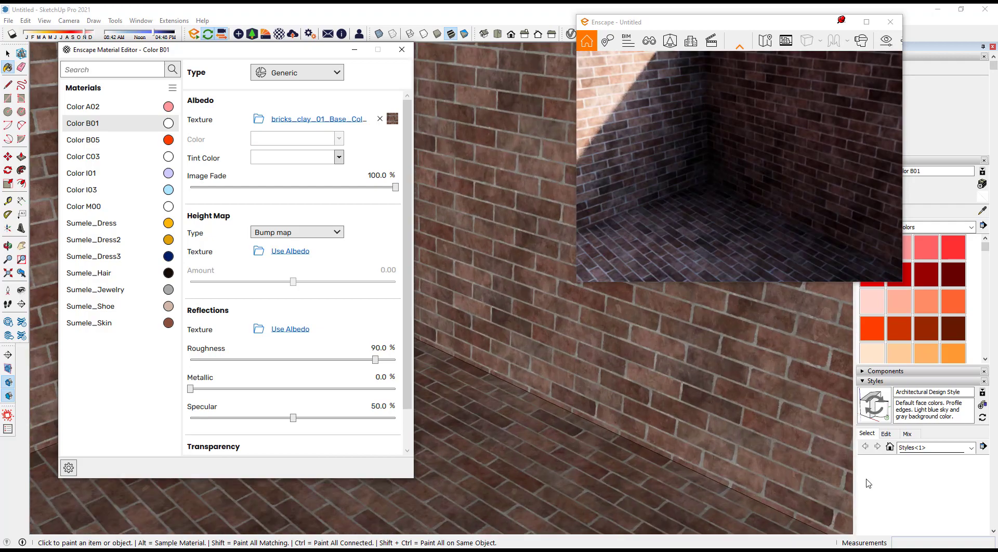
scroll(869, 478, "down", 3)
mouse_move(702, 450)
middle_mouse_down()
mouse_move(518, 461)
mouse_move(523, 391)
middle_mouse_up()
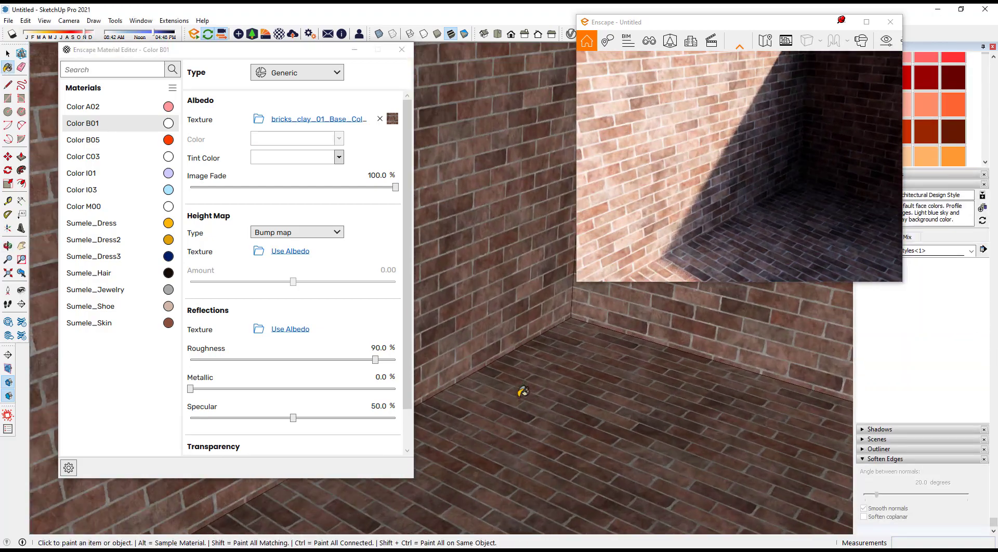
Step: Load bricks_clay_01_normal as Color B01's height map, keeping the type as Normal map
left_click(259, 252)
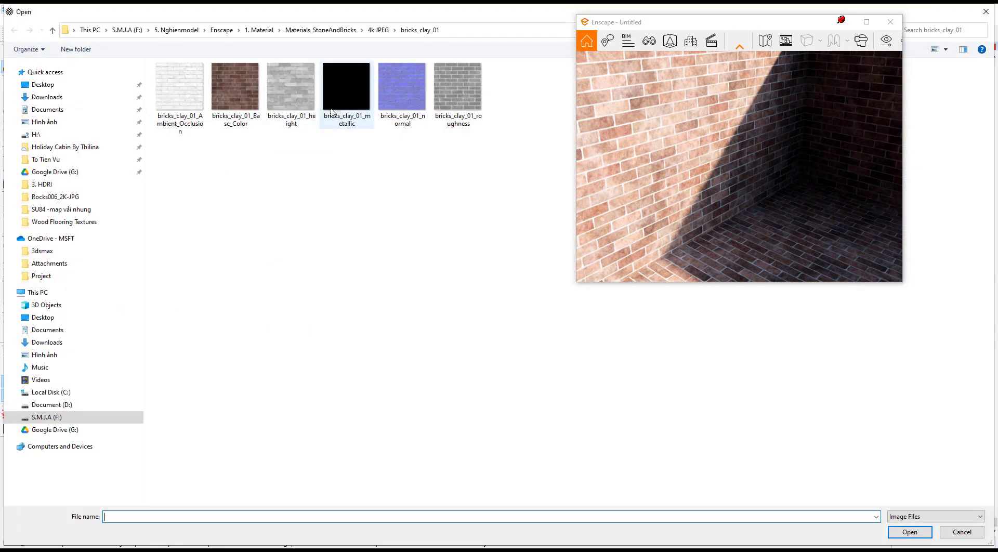
left_click(403, 92)
key("Left")
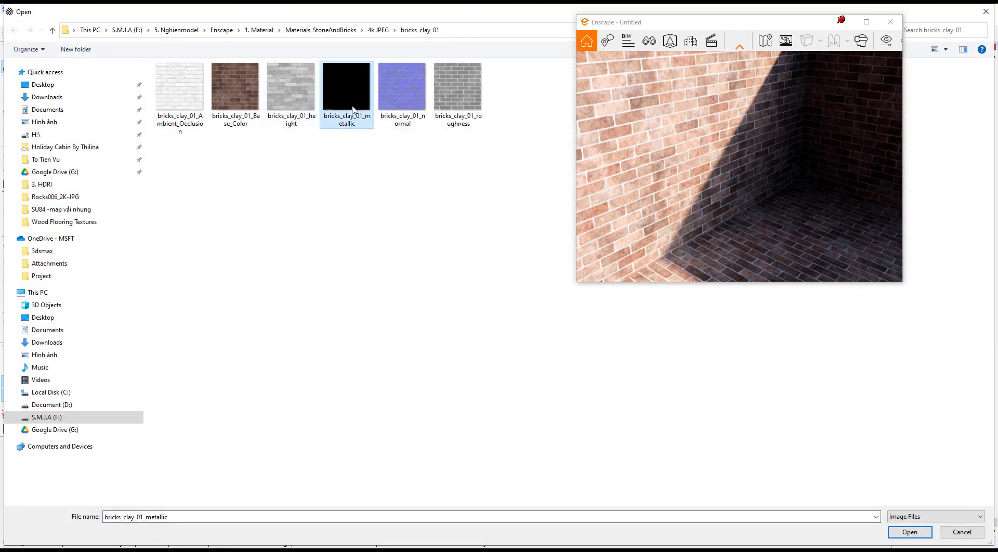
key("Right")
key("Escape")
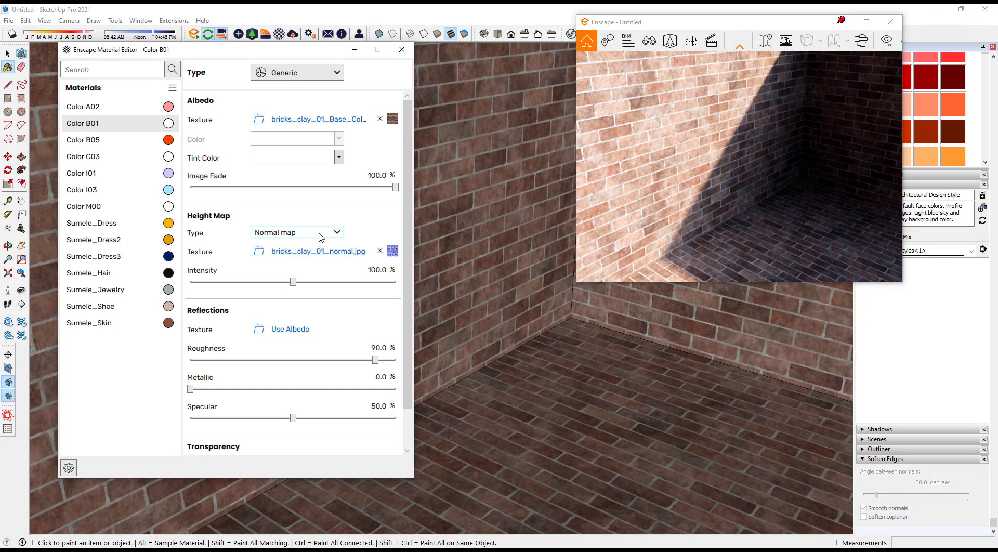
left_click(296, 233)
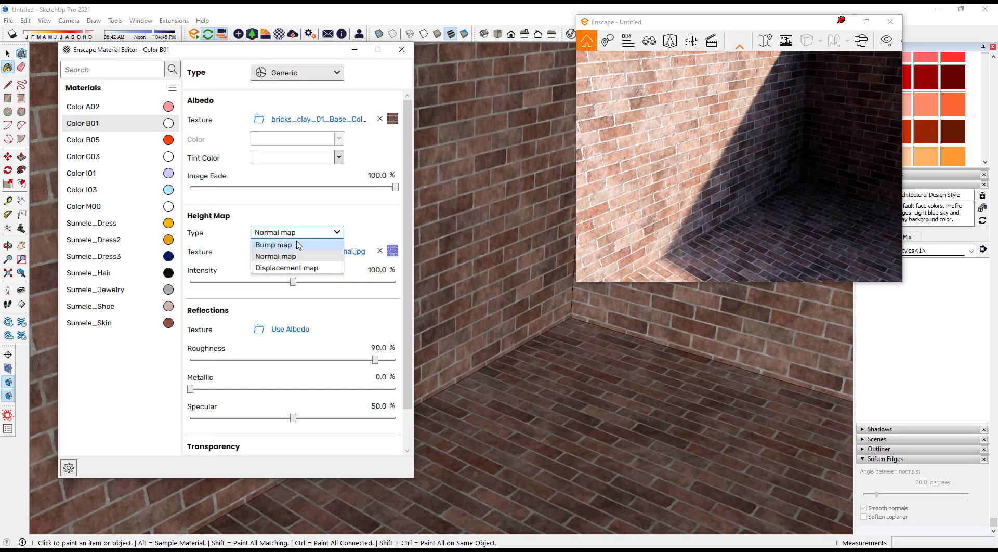
left_click(481, 335)
Step: Orbit close to a brick wall and raise the normal map intensity to 171.9%
key("o")
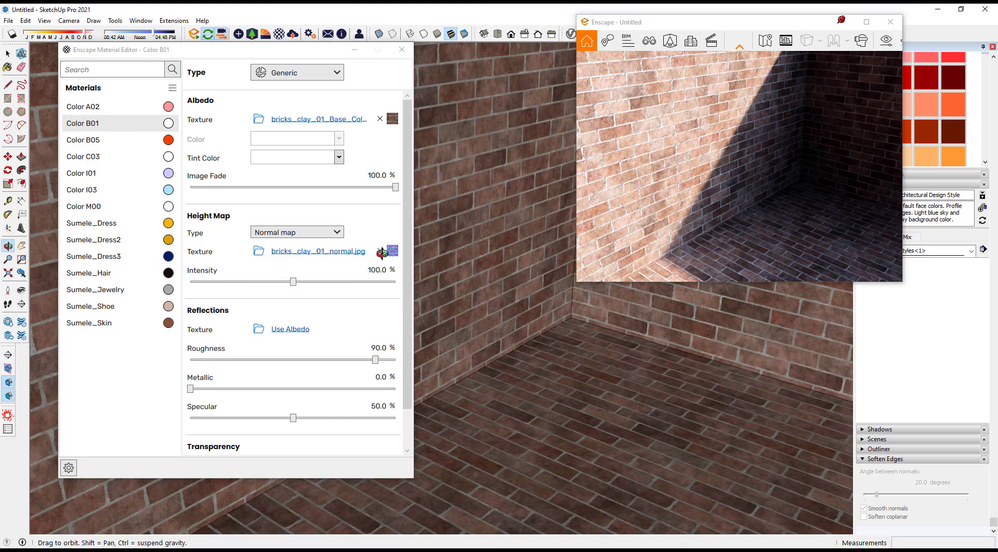
key("b")
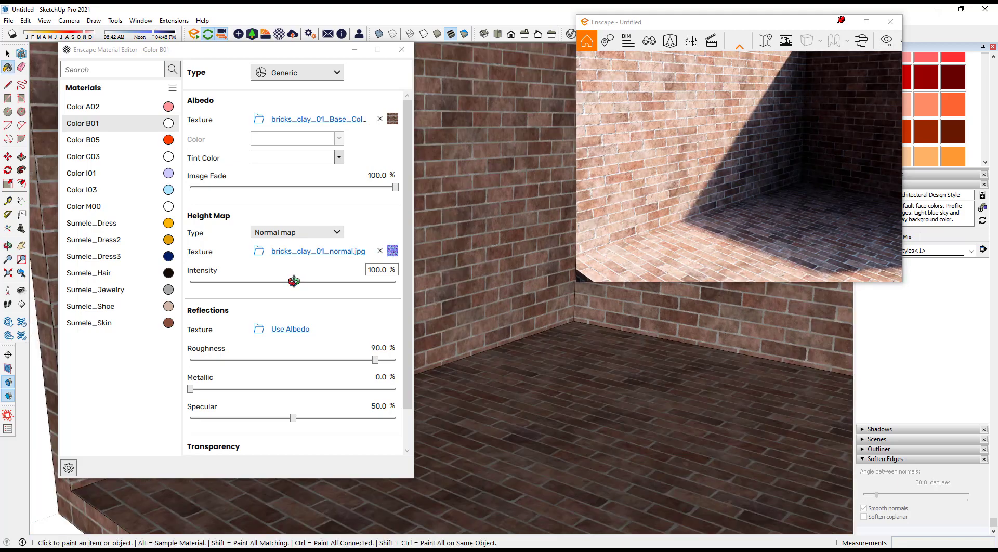
scroll(701, 489, "up", 3)
scroll(474, 374, "up", 3)
mouse_move(466, 397)
middle_mouse_down()
mouse_move(569, 336)
mouse_move(530, 374)
mouse_move(541, 421)
middle_mouse_up()
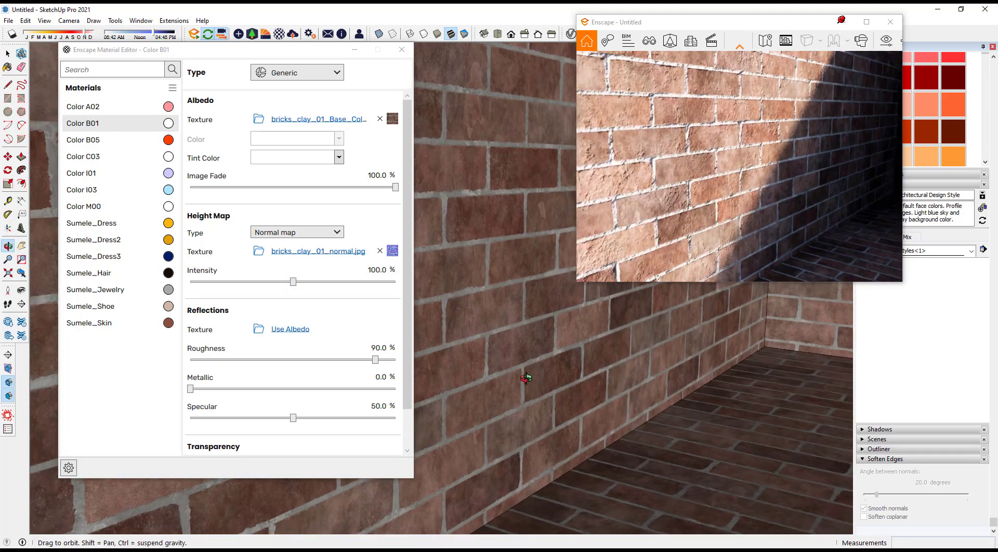
left_click(293, 281)
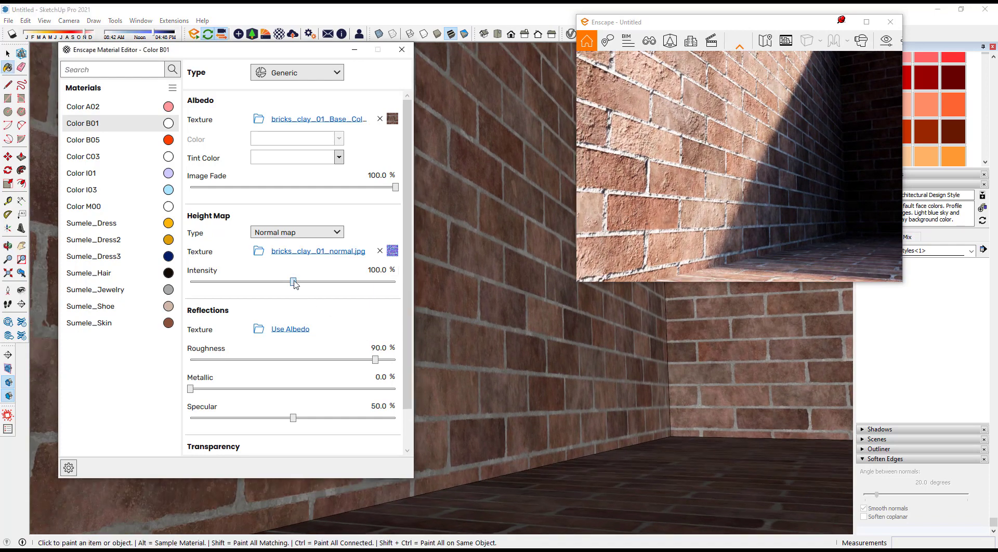
left_click(367, 281)
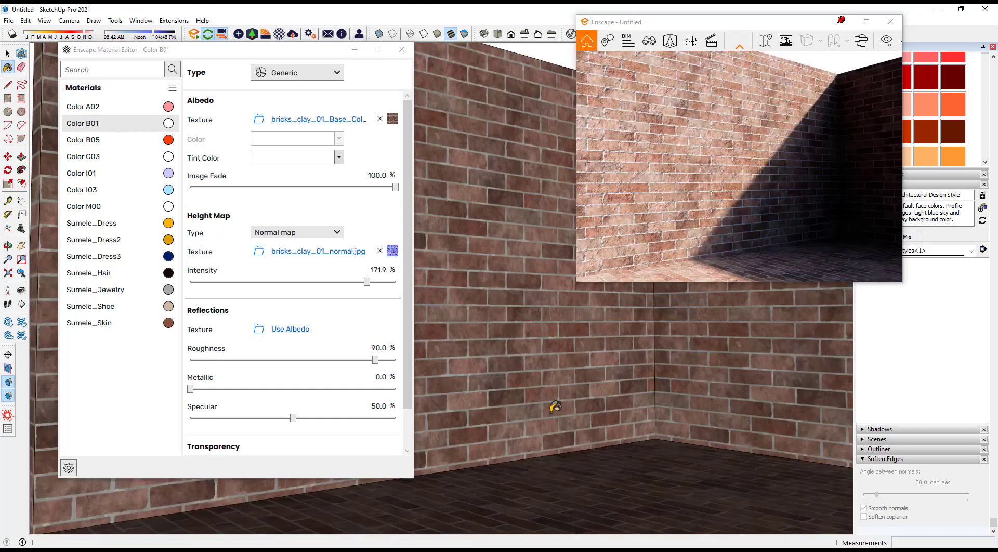
Step: Load bricks_clay_01_roughness as Color B01's Reflections texture
left_click(259, 328)
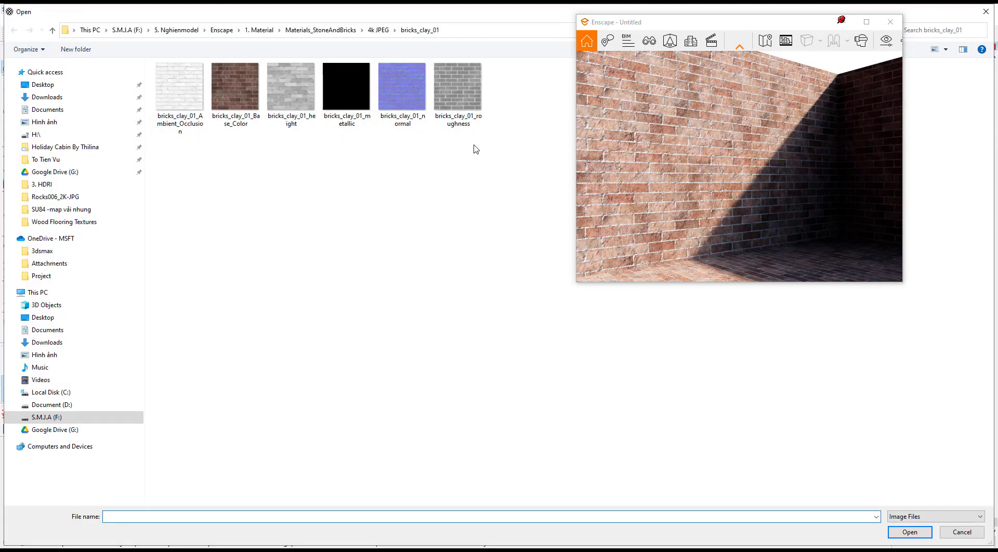
left_click(473, 125)
left_click_drag(774, 25, 844, 184)
left_click(637, 139)
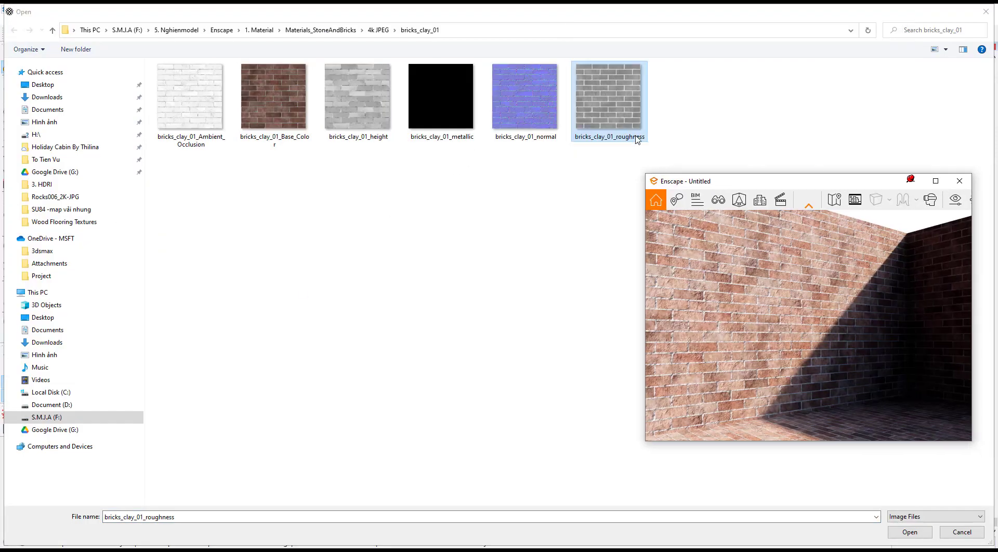
left_click(622, 142)
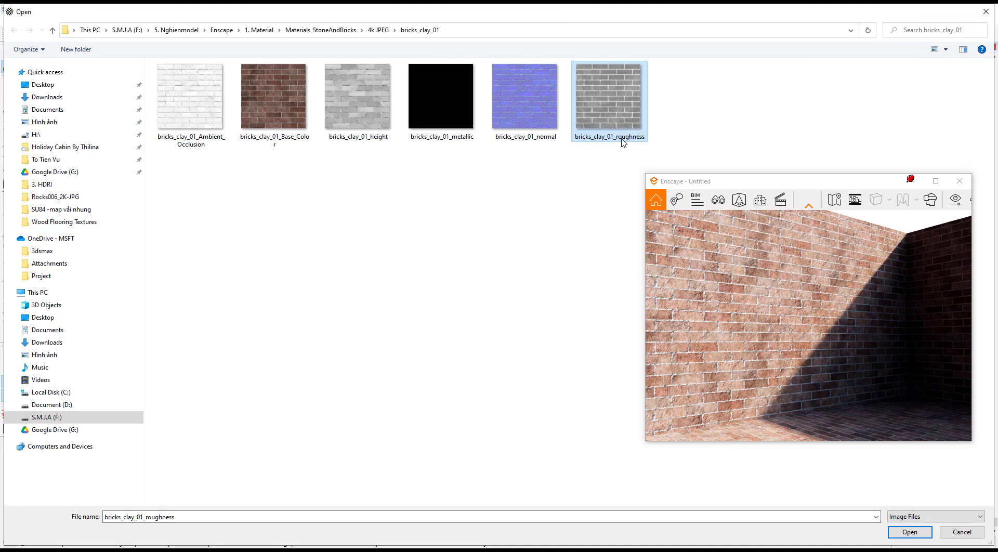
left_click(621, 138)
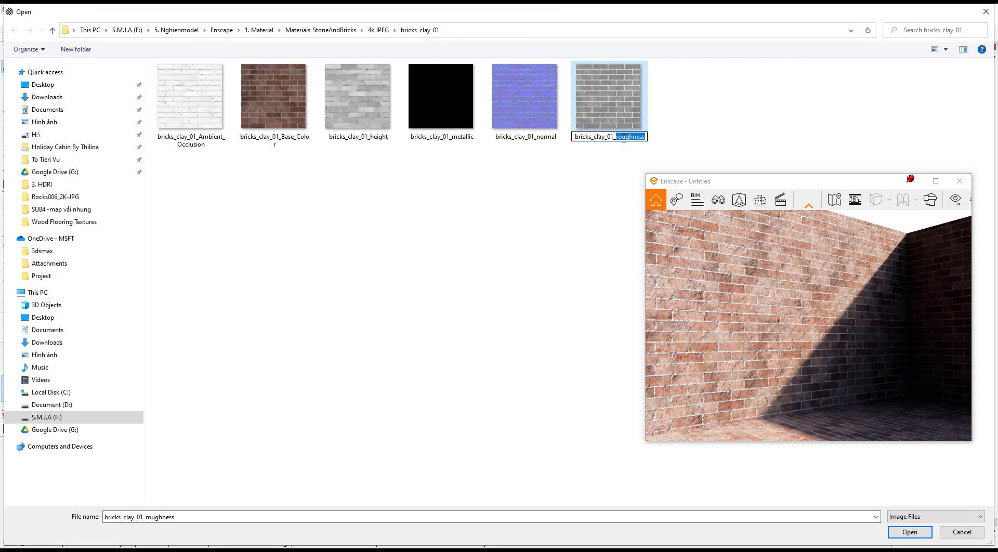
left_click(896, 534)
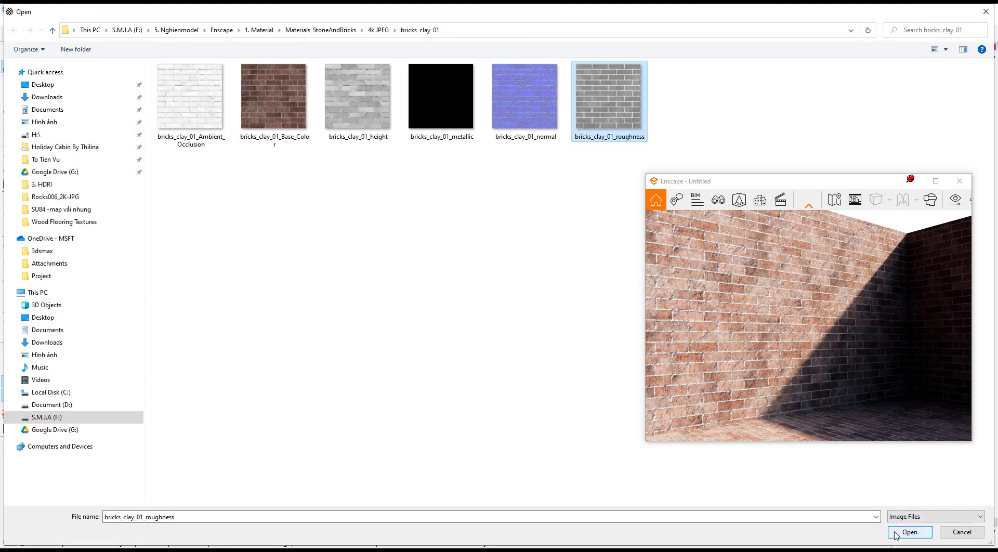
left_click(895, 534)
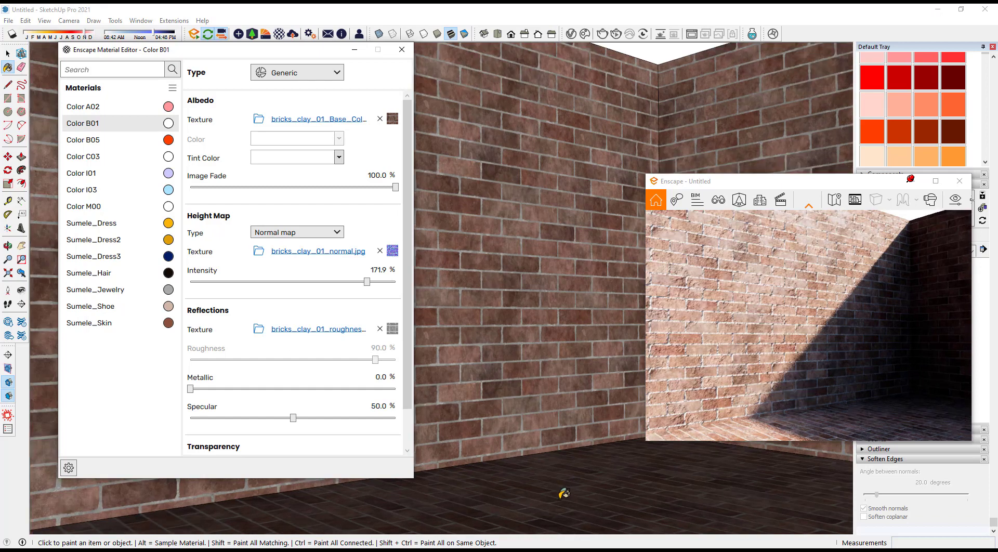
Step: Orbit and zoom in close to a brick wall to inspect its relief in Enscape
middle_click_drag(573, 485, 552, 461)
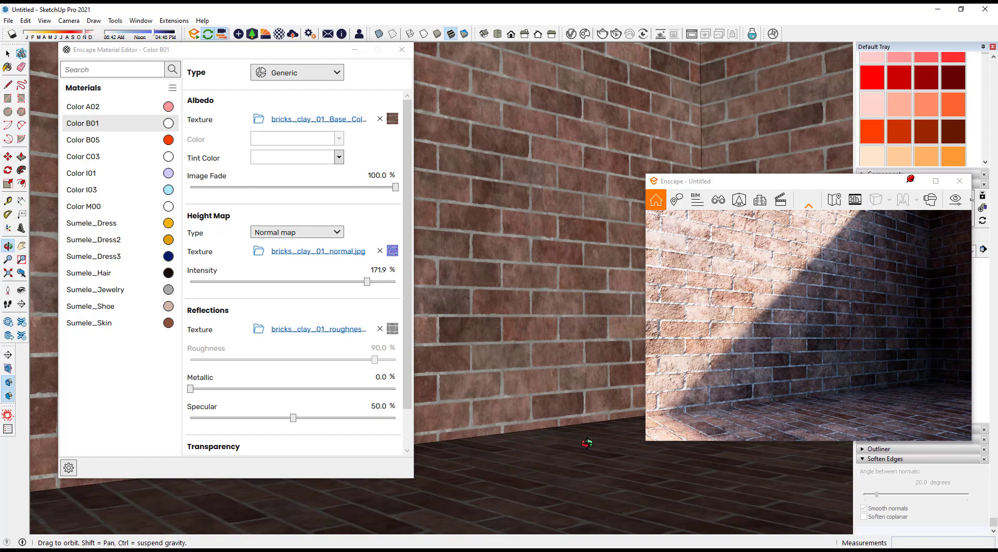
mouse_move(586, 443)
left_mouse_down()
mouse_move(514, 400)
mouse_move(499, 184)
mouse_move(522, 151)
mouse_move(181, 211)
mouse_move(525, 414)
left_mouse_up()
key("b")
middle_click_drag(526, 414, 461, 400)
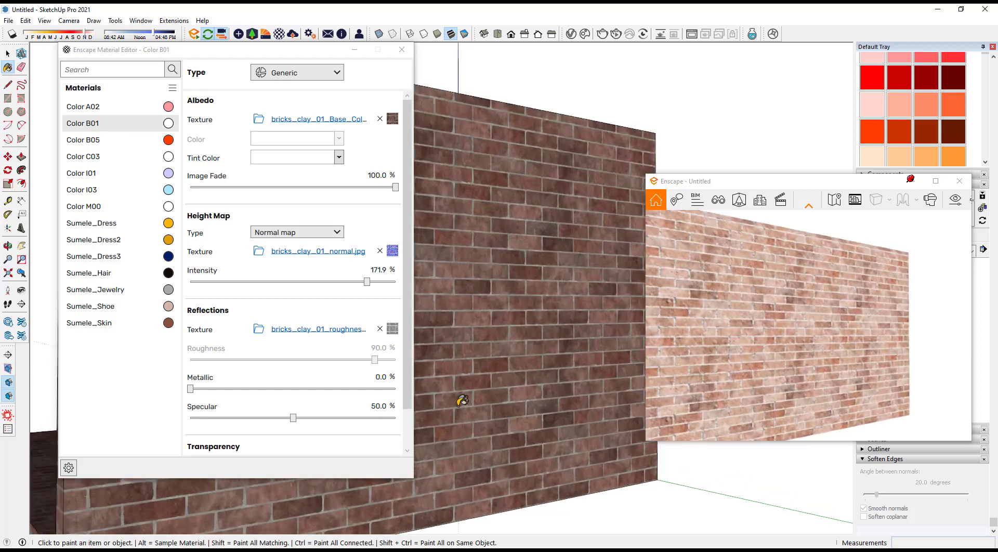
scroll(462, 400, "up", 5)
scroll(410, 408, "down", 1)
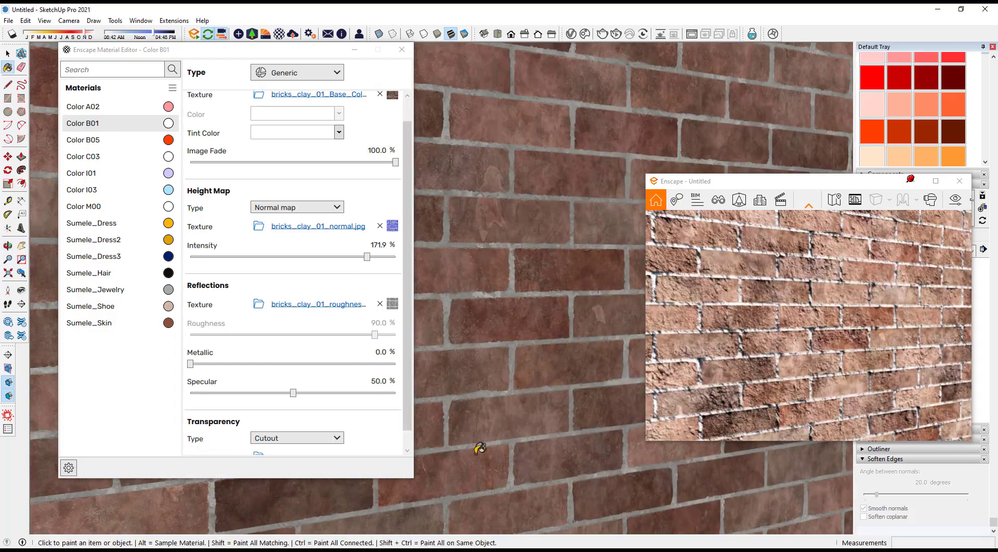
scroll(480, 441, "up", 2)
scroll(485, 431, "up", 2)
scroll(493, 420, "up", 2)
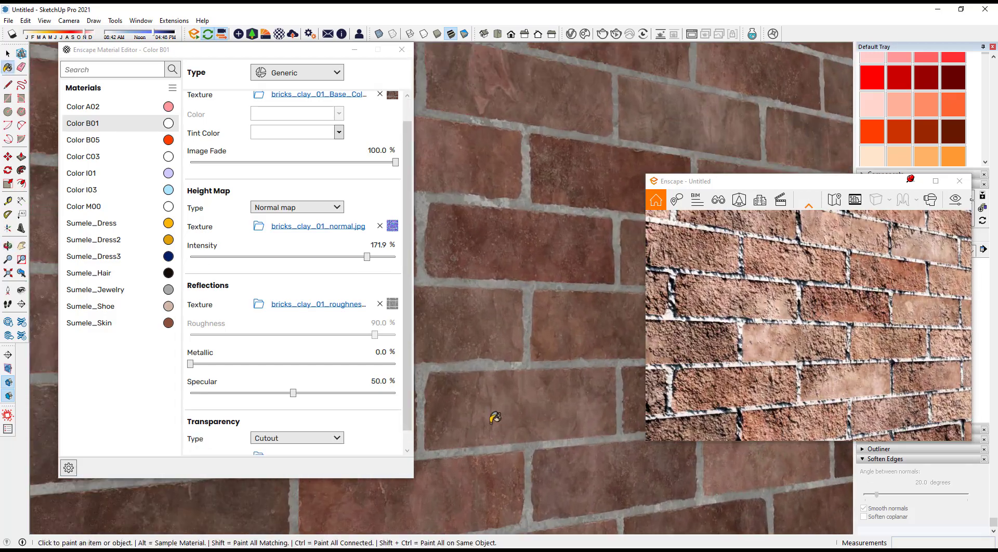
Step: Set the bricks_clay_01_roughness map to 38% brightness, uninverted, and orbit to check the wall
left_click(395, 226)
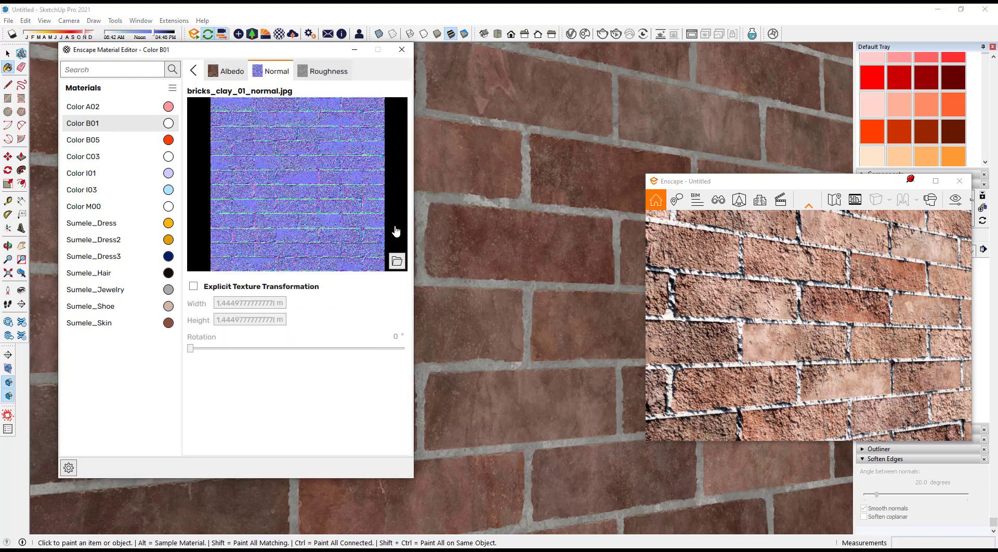
left_click(238, 77)
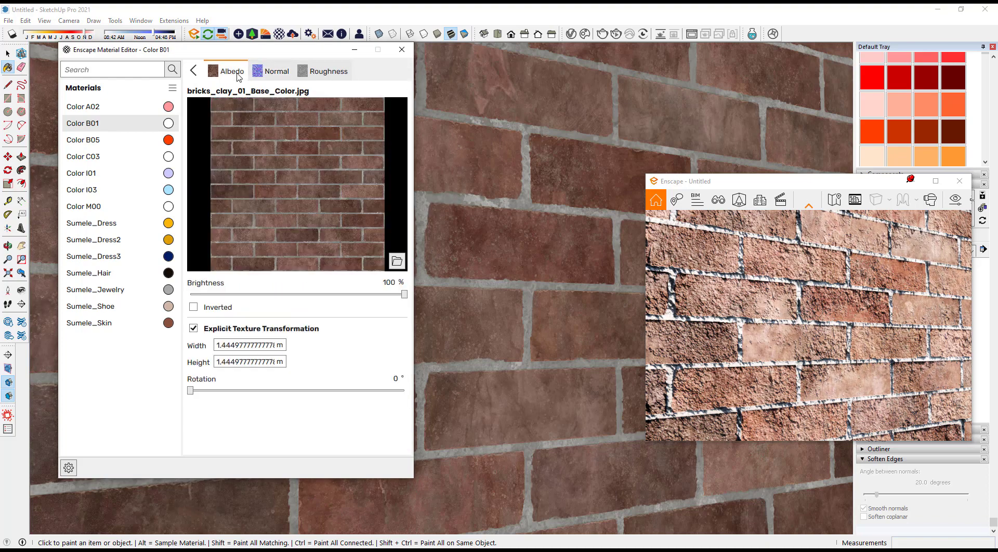
left_click(312, 69)
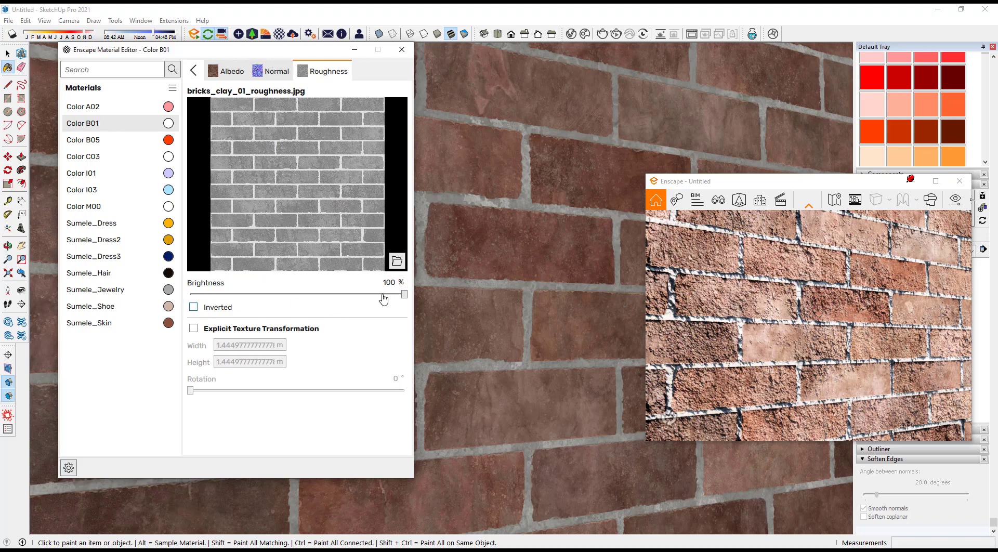
left_click(404, 294)
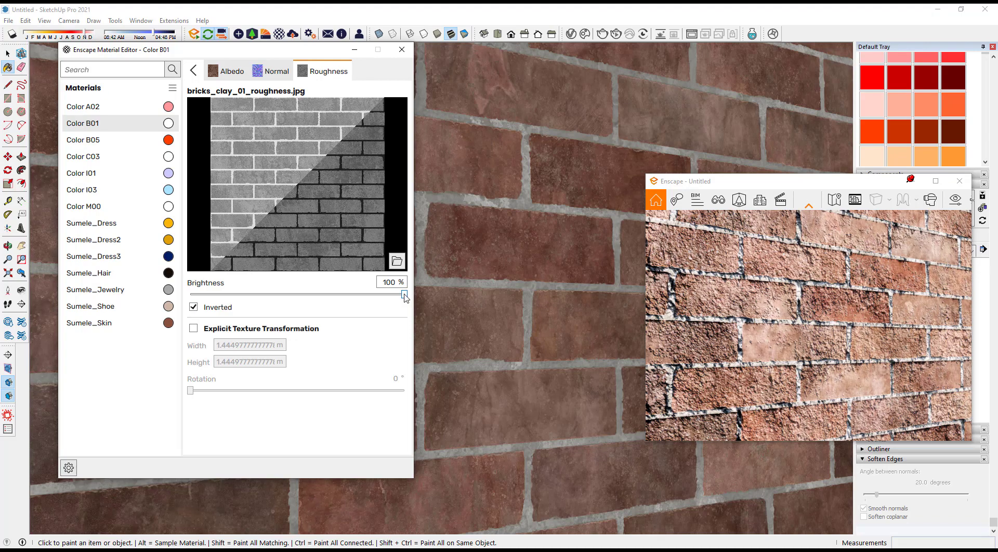
left_click(249, 295)
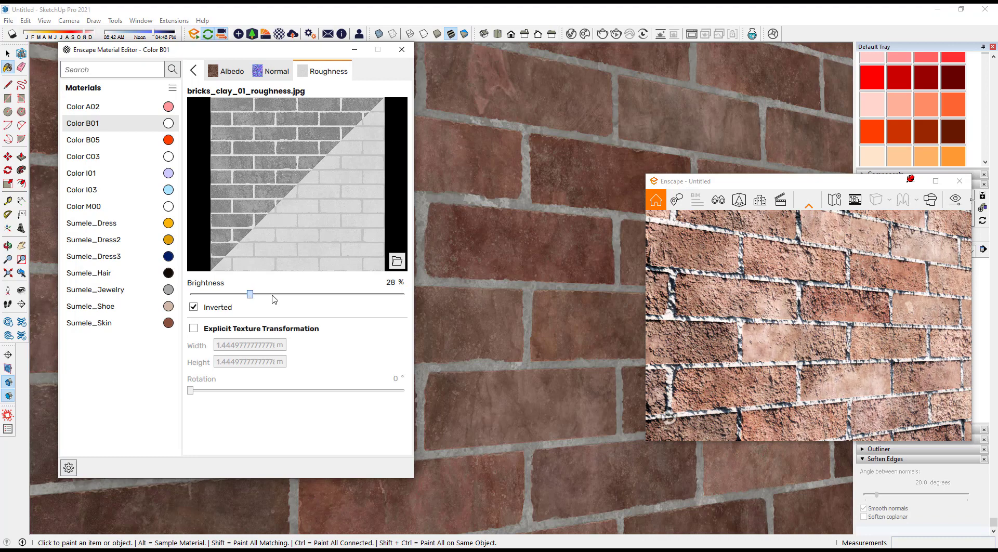
left_click(272, 295)
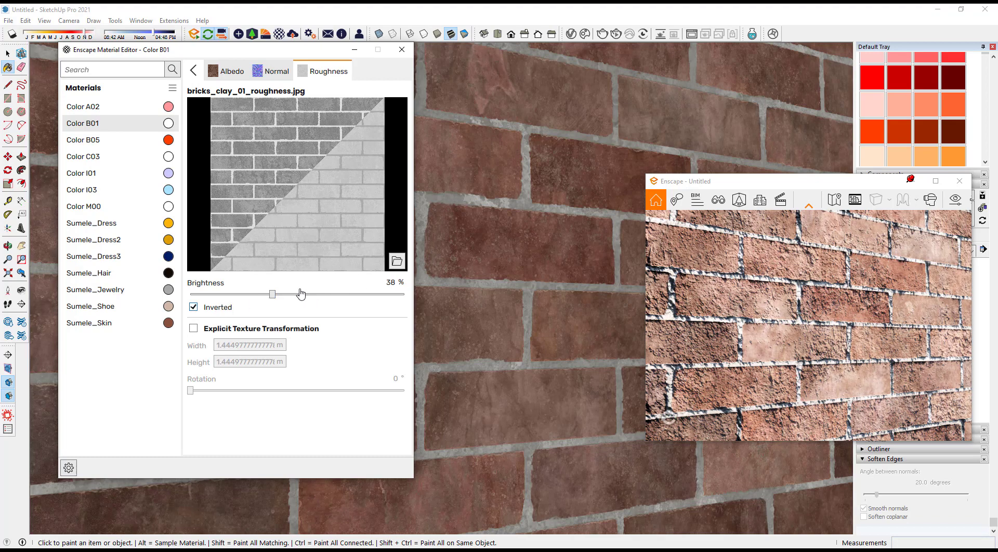
left_click(193, 306)
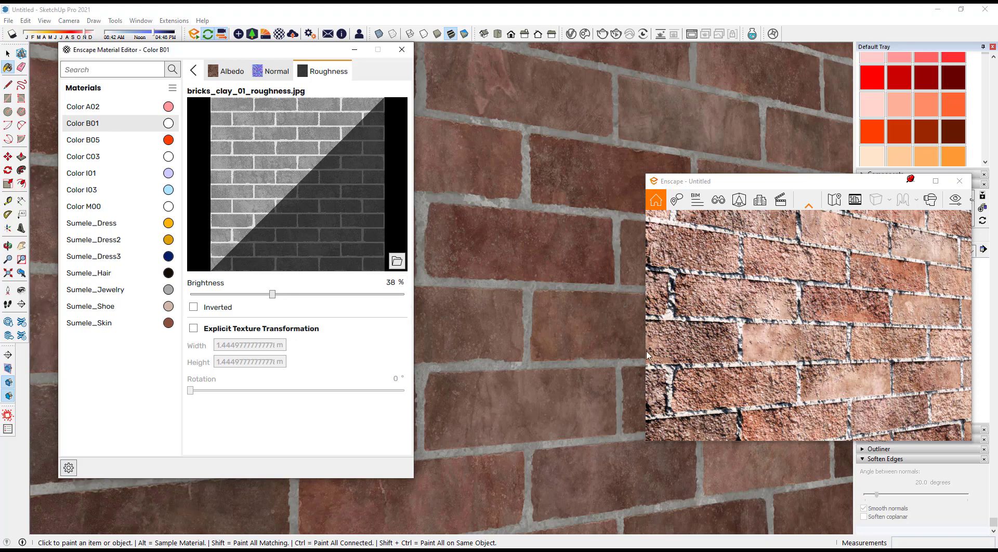
middle_click_drag(638, 376, 608, 383)
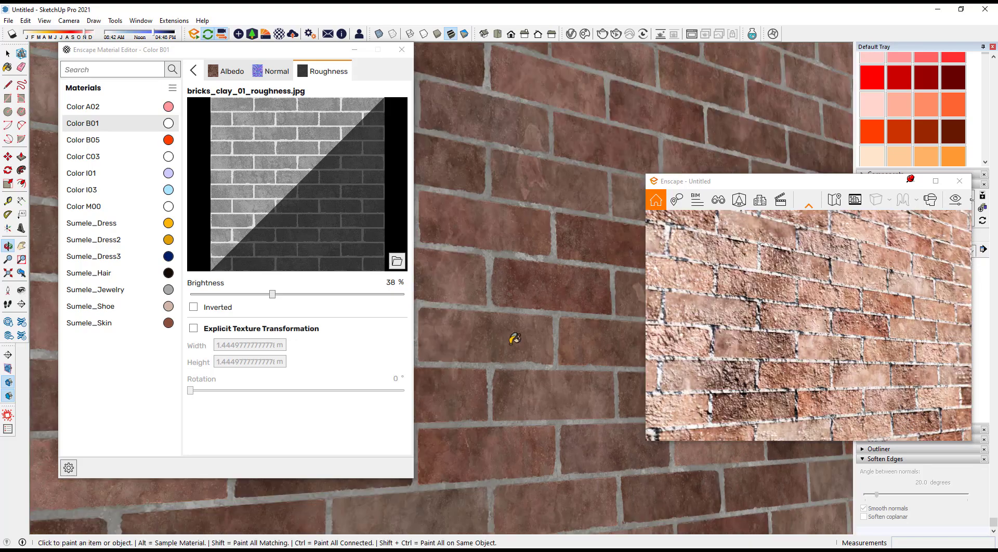
mouse_move(522, 347)
middle_mouse_down()
mouse_move(608, 364)
mouse_move(524, 344)
middle_mouse_up()
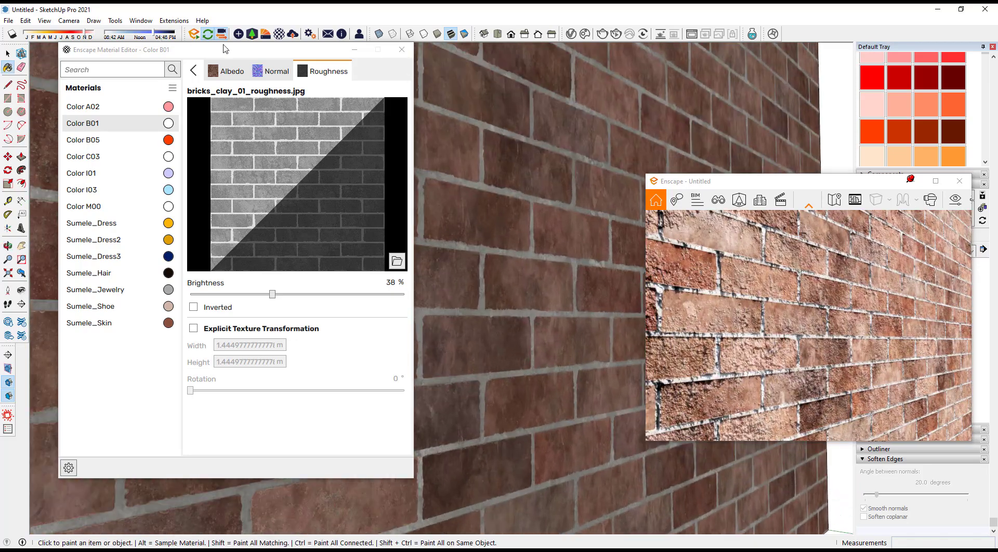
Step: Back in the main material settings, lower the brick normal map intensity to 24.1%
left_click(193, 71)
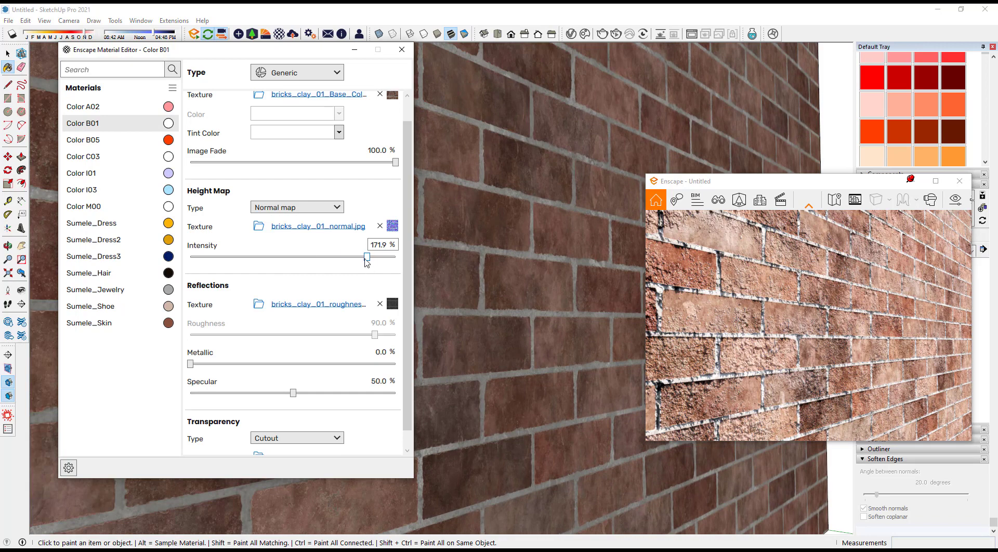
left_click_drag(367, 261, 366, 261)
left_click(243, 257)
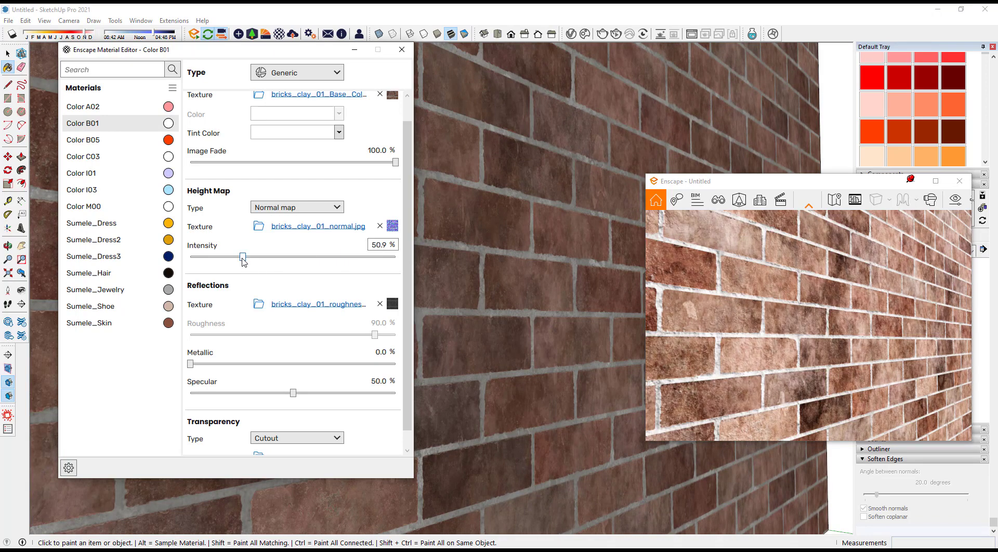
left_click_drag(243, 261, 242, 261)
left_click(215, 258)
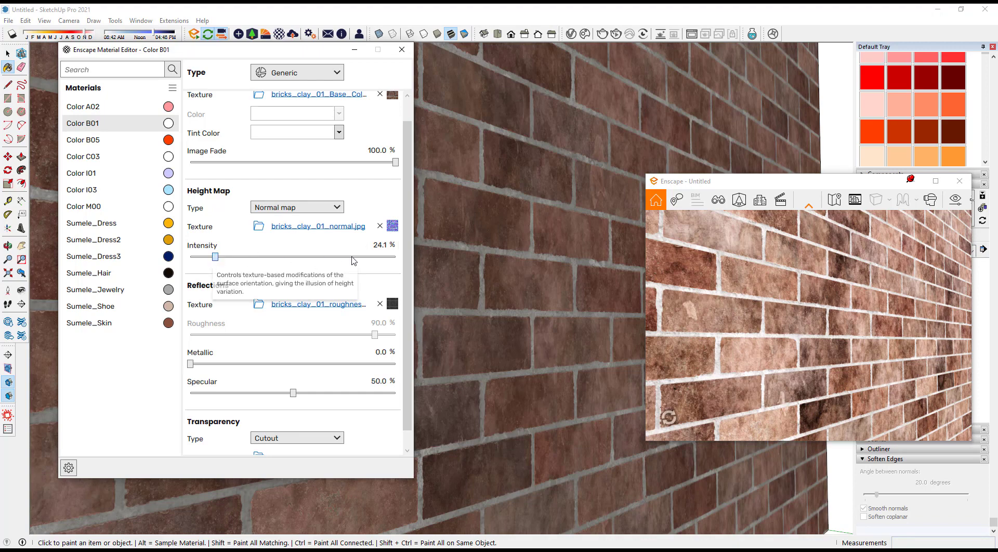
Step: Zoom and orbit to view the brick room's corner from both sides
scroll(374, 260, "up", 1)
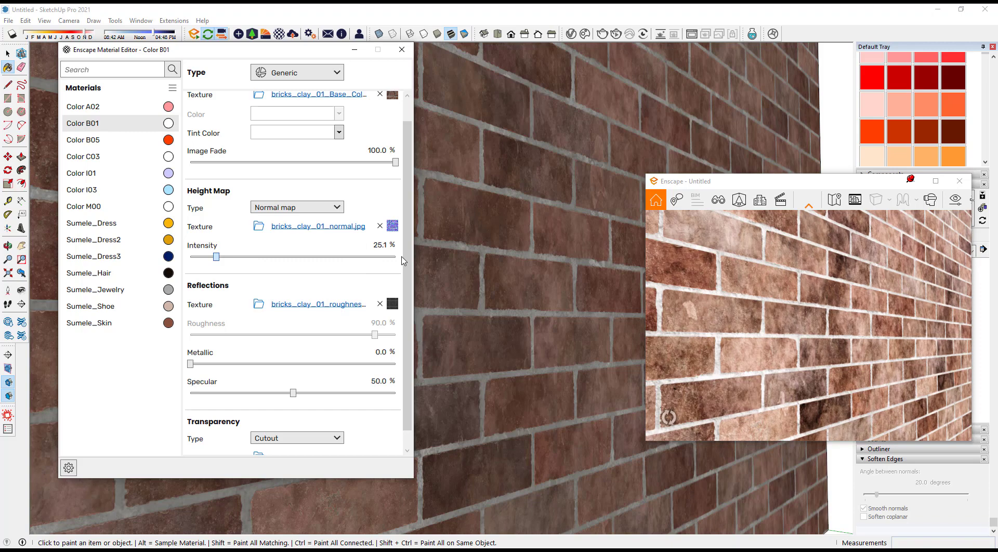
scroll(403, 260, "up", 5)
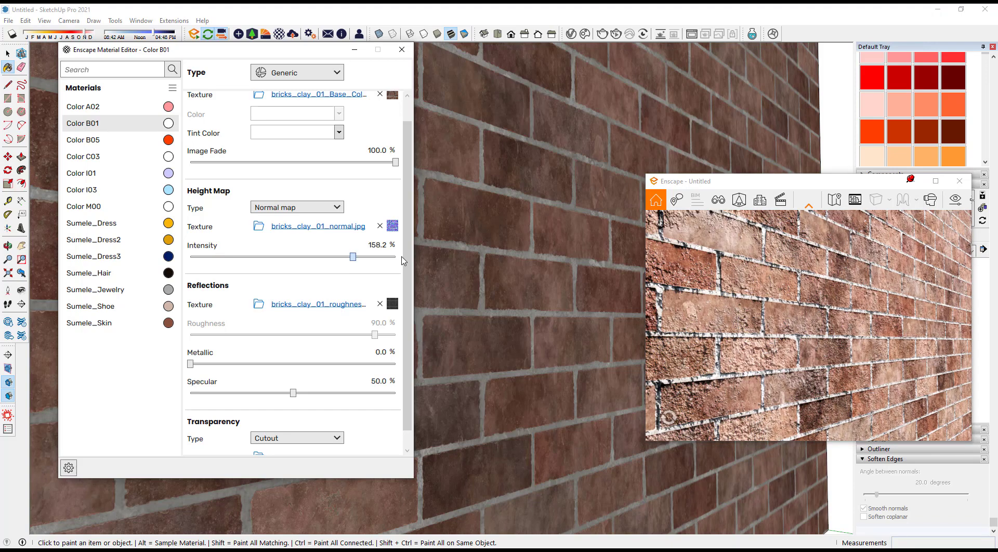
scroll(403, 260, "up", 3)
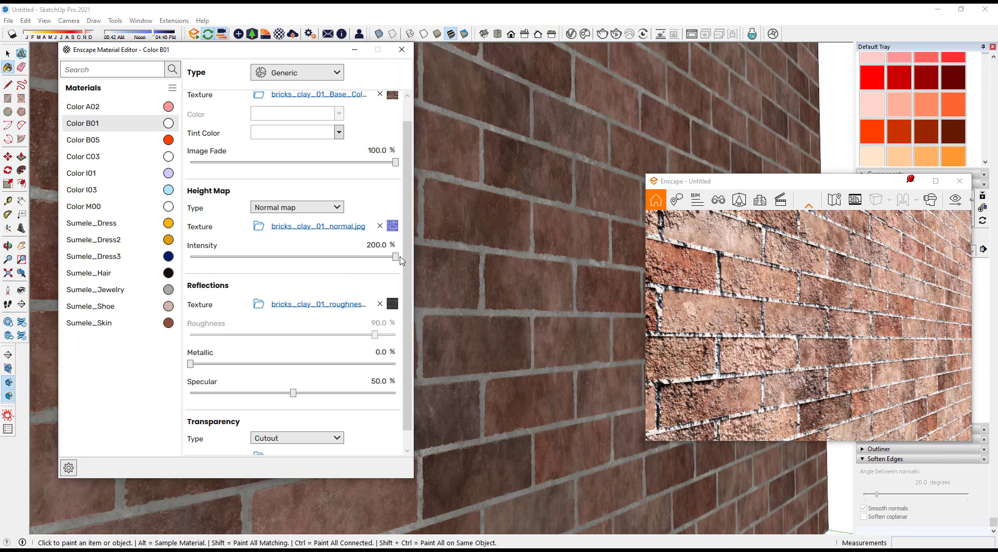
middle_click_drag(587, 346, 549, 344)
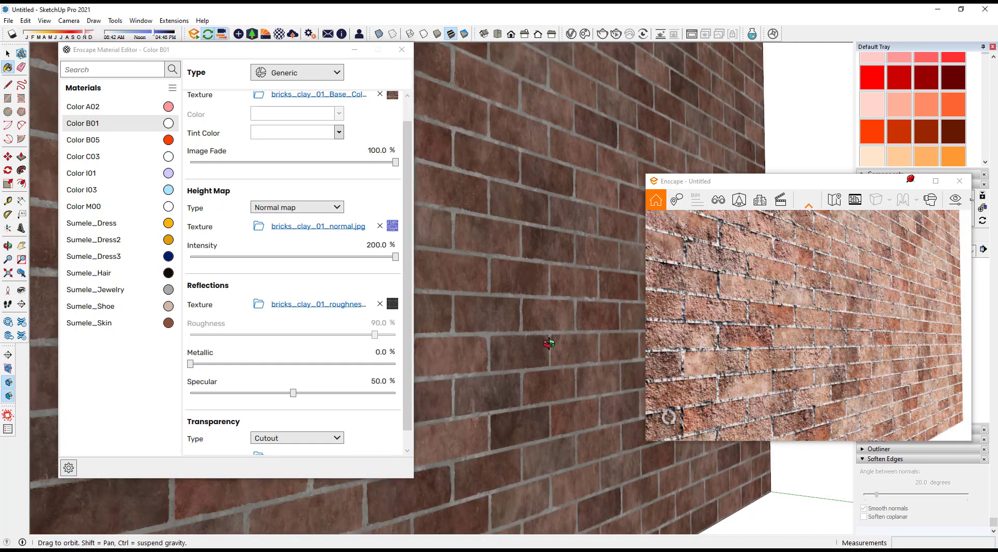
key("o")
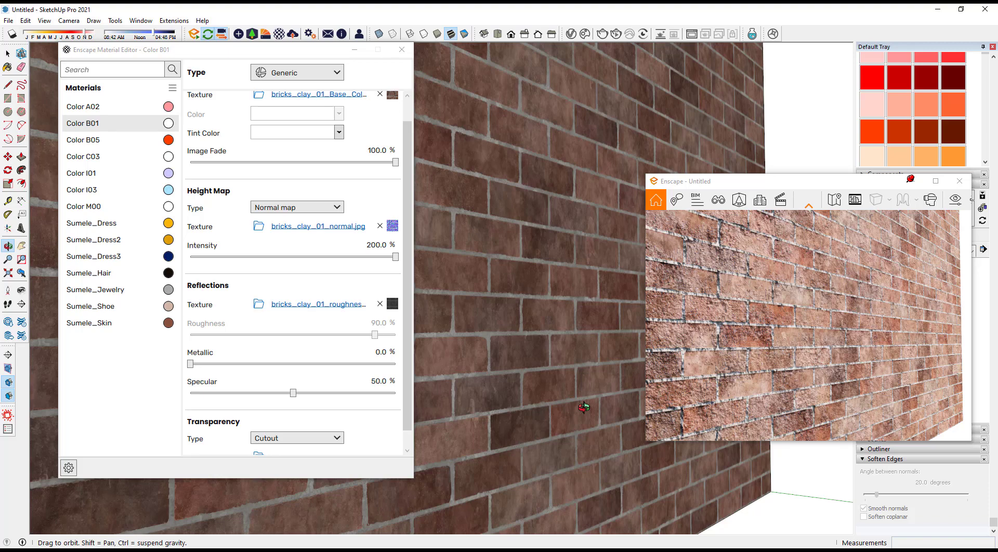
left_click_drag(583, 407, 576, 385)
key("b")
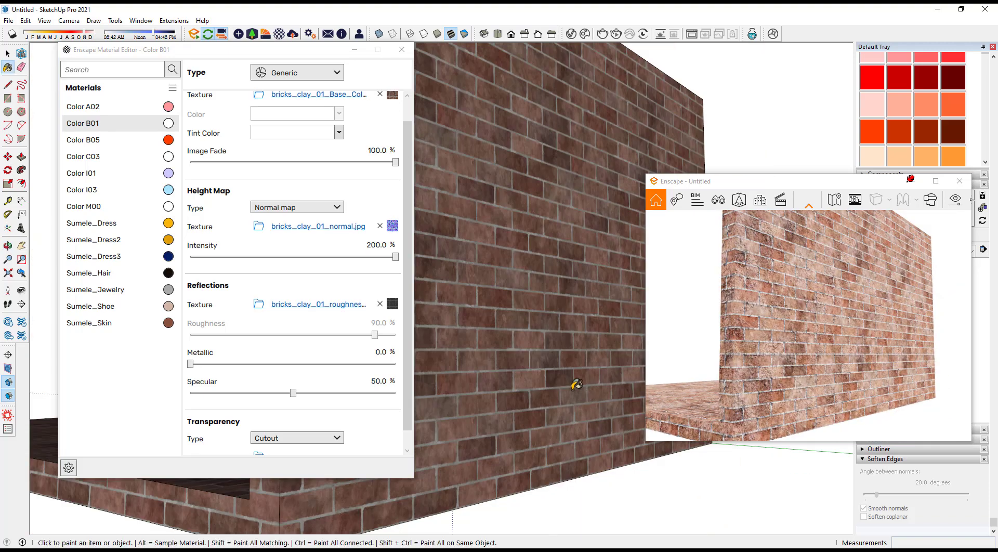
mouse_move(576, 384)
middle_mouse_down()
mouse_move(612, 477)
mouse_move(382, 493)
mouse_move(478, 430)
mouse_move(492, 438)
mouse_move(617, 425)
mouse_move(467, 468)
mouse_move(109, 457)
mouse_move(470, 356)
mouse_move(366, 208)
middle_mouse_up()
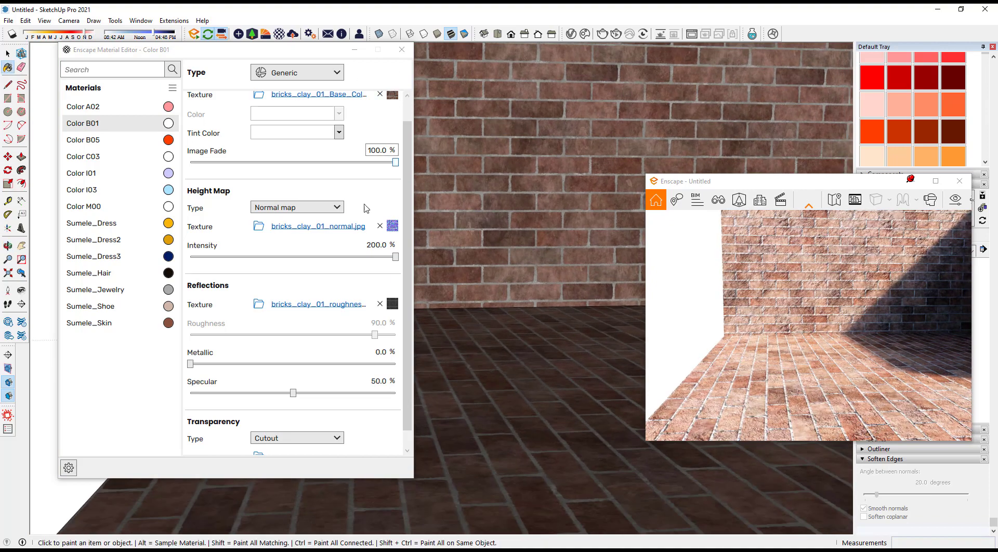
Step: Remove the brick base colour, normal and roughness textures from Color B01
scroll(408, 136, "up", 1)
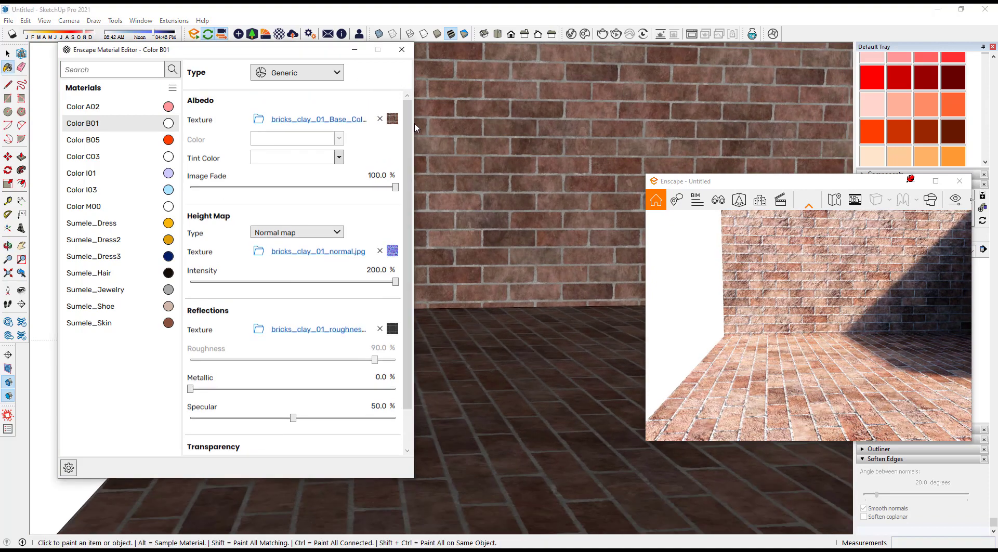
mouse_move(505, 463)
middle_mouse_down()
mouse_move(596, 498)
mouse_move(698, 508)
middle_mouse_up()
left_click(379, 119)
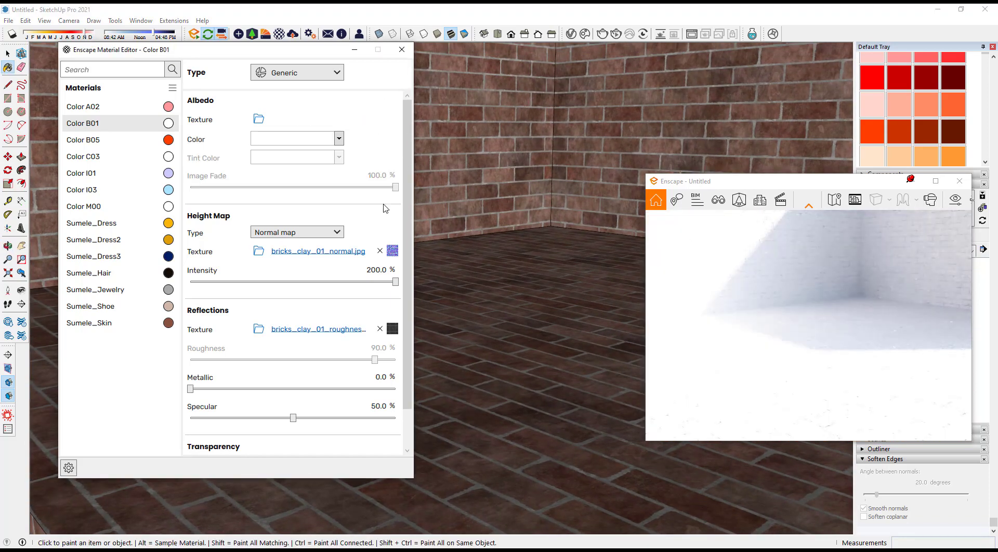
left_click(379, 251)
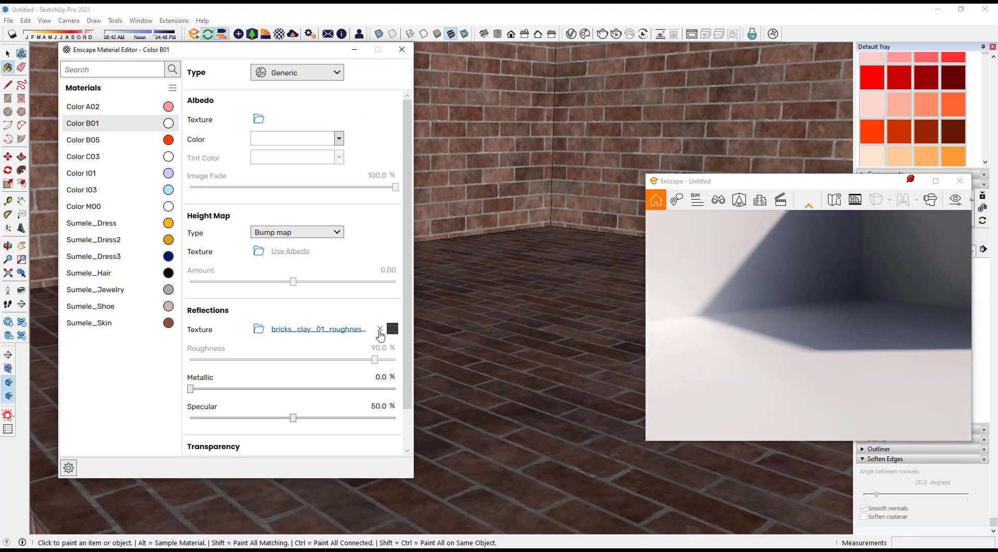
left_click(379, 329)
Step: Load Rocks006_2K-JPG_Color as the albedo and orbit down to inspect the rocky floor
left_click(258, 119)
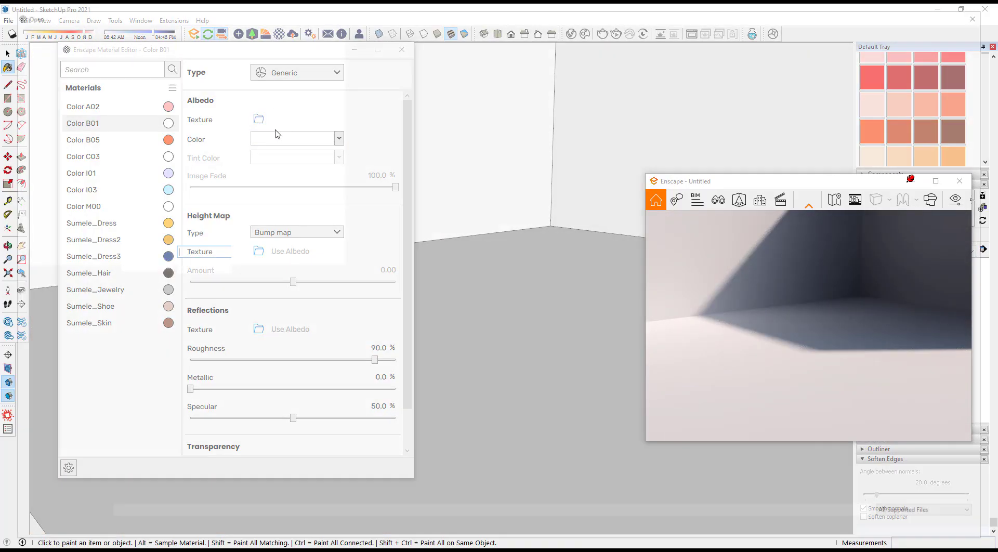
left_click(555, 125)
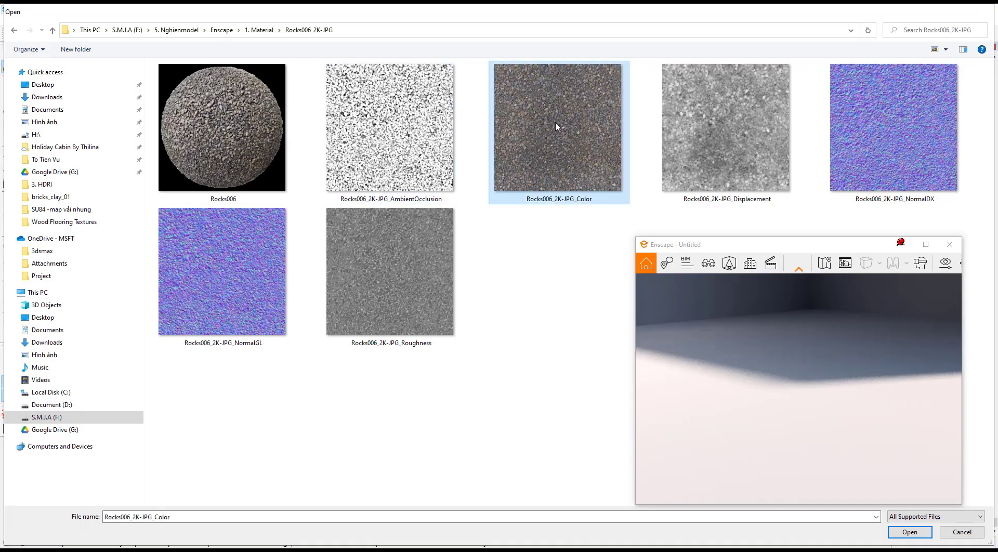
double_click(555, 124)
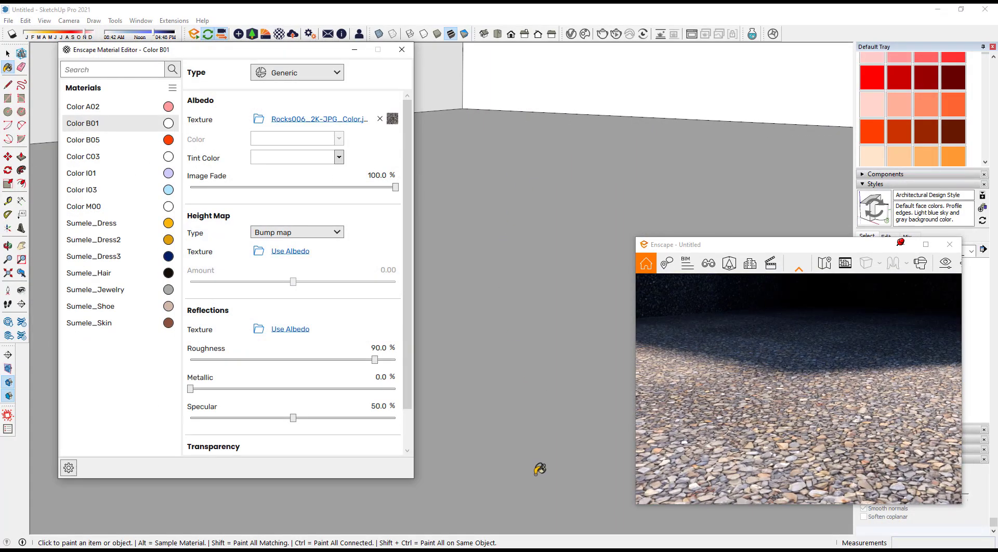
middle_click_drag(525, 489, 489, 474)
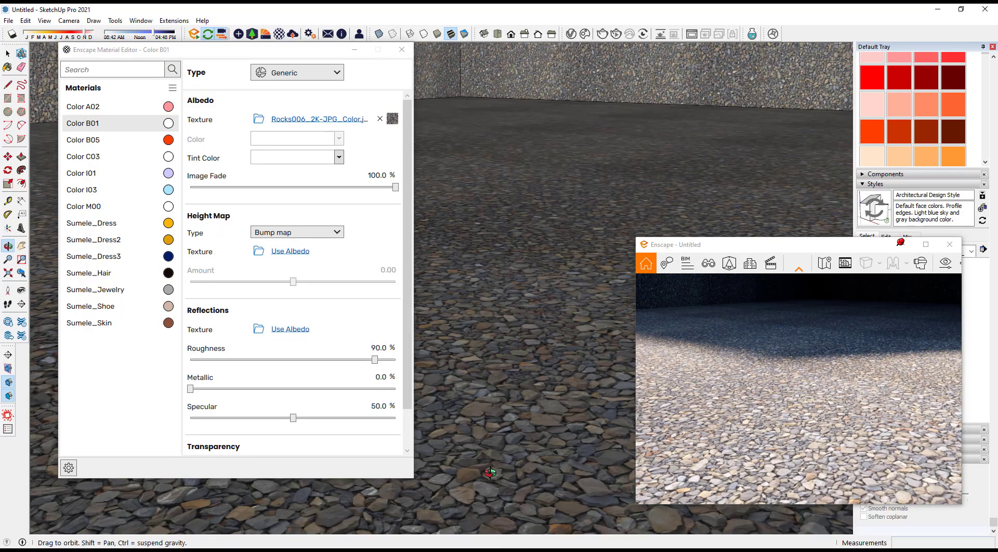
left_click_drag(491, 433, 437, 281)
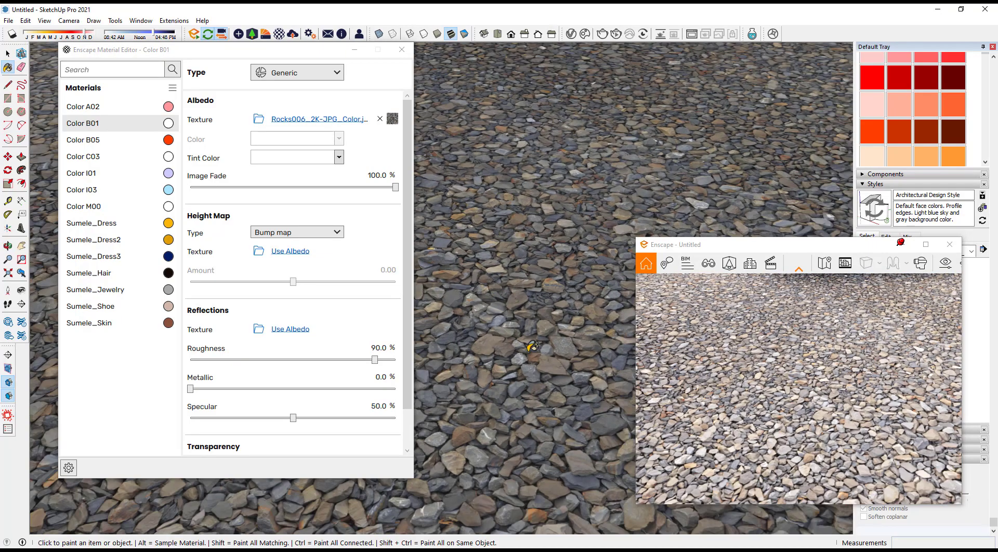
mouse_move(499, 295)
left_mouse_down()
mouse_move(516, 258)
mouse_move(512, 311)
left_mouse_up()
Step: Load Rocks006 Displacement as a displacement-type height map and Rocks006 Roughness for reflections
key("b")
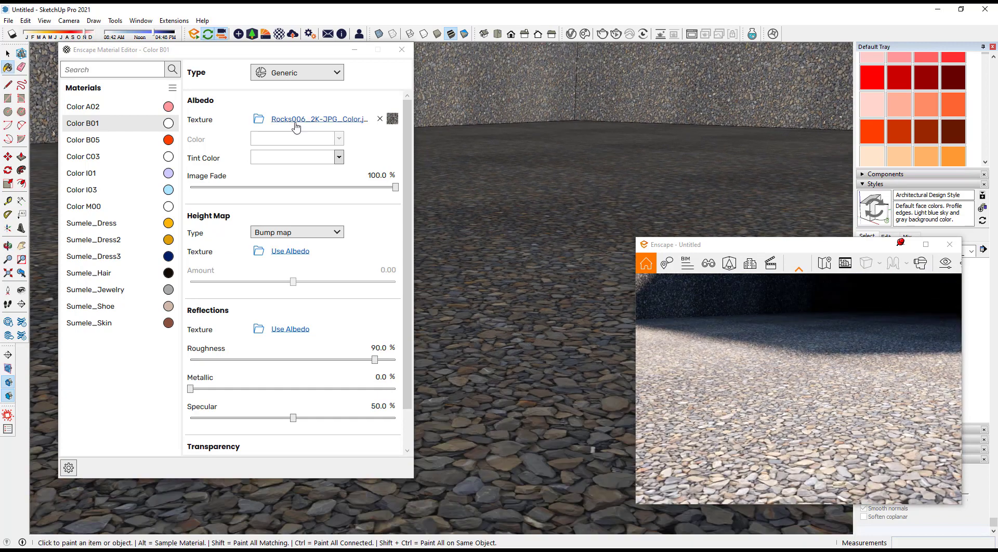
left_click(265, 252)
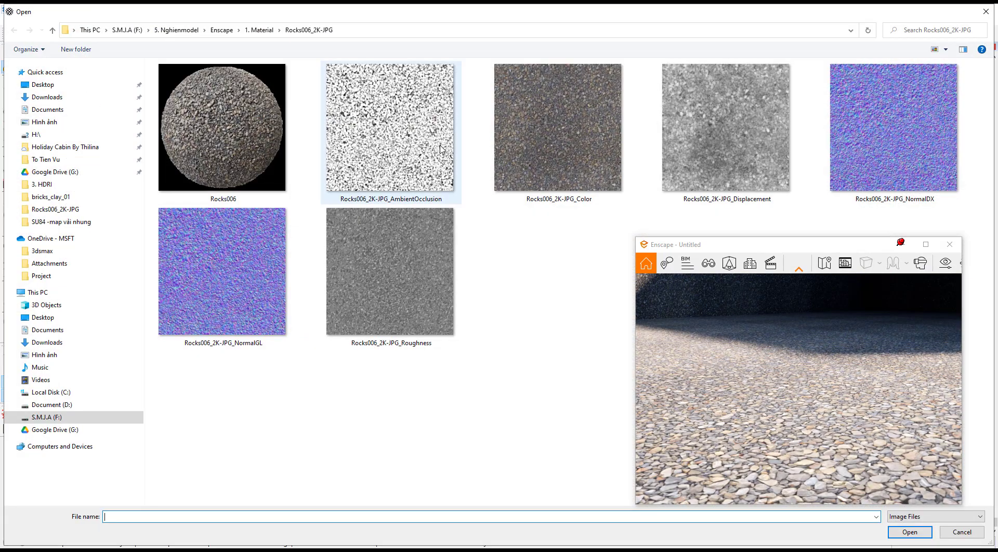
left_click(747, 170)
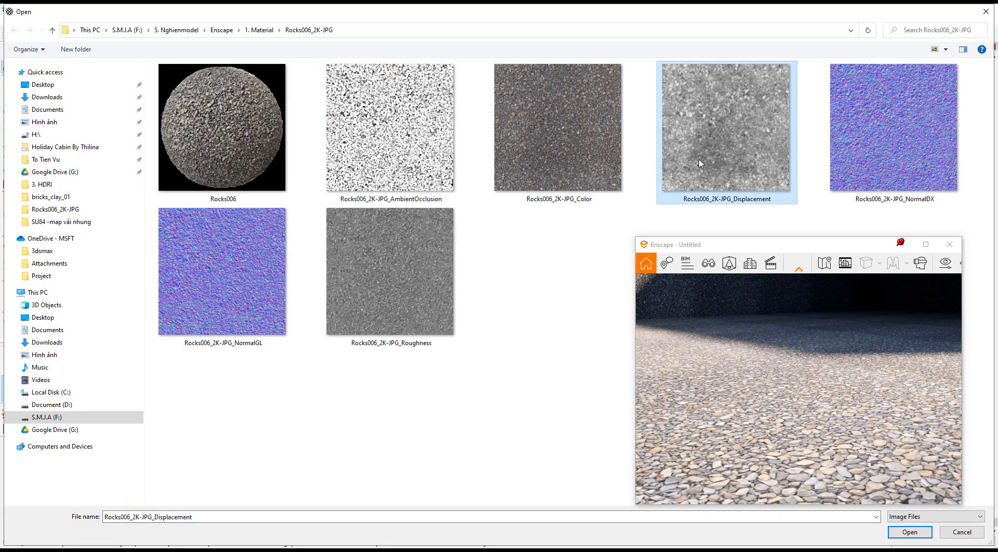
left_click(910, 532)
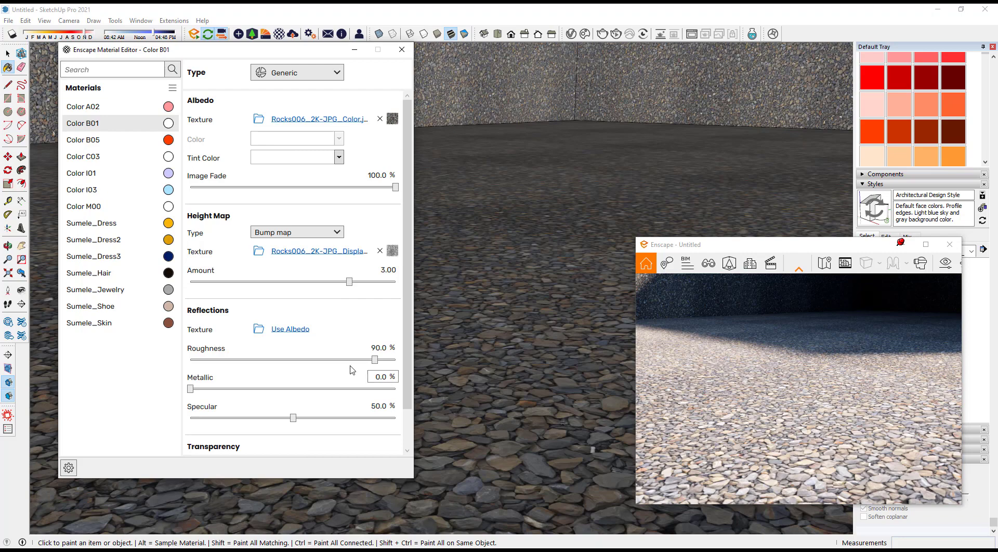
left_click(296, 232)
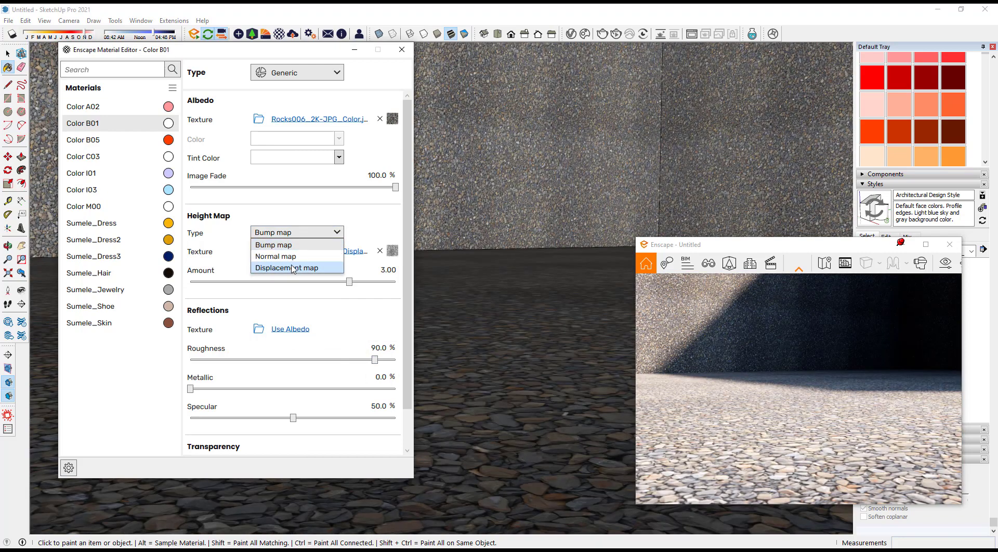
left_click(292, 267)
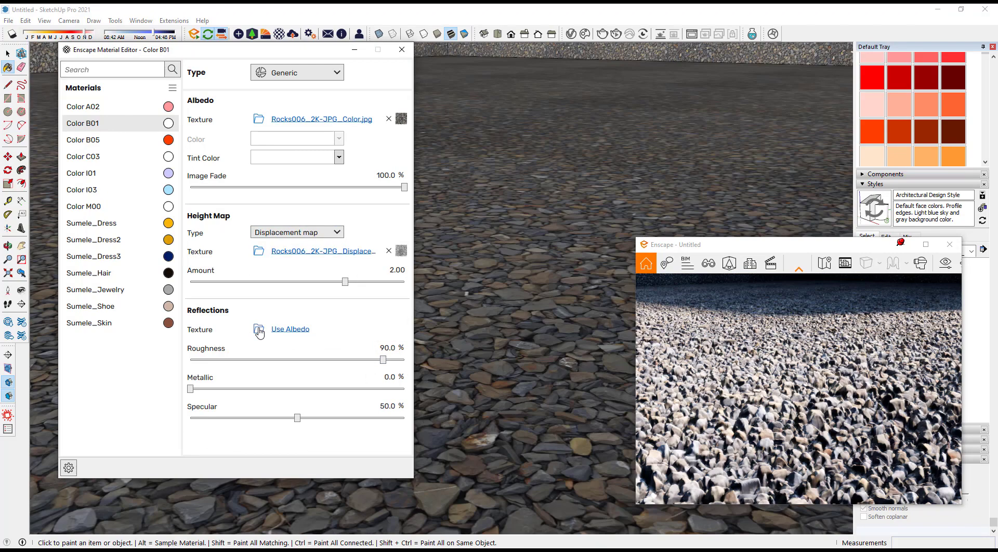
left_click(258, 328)
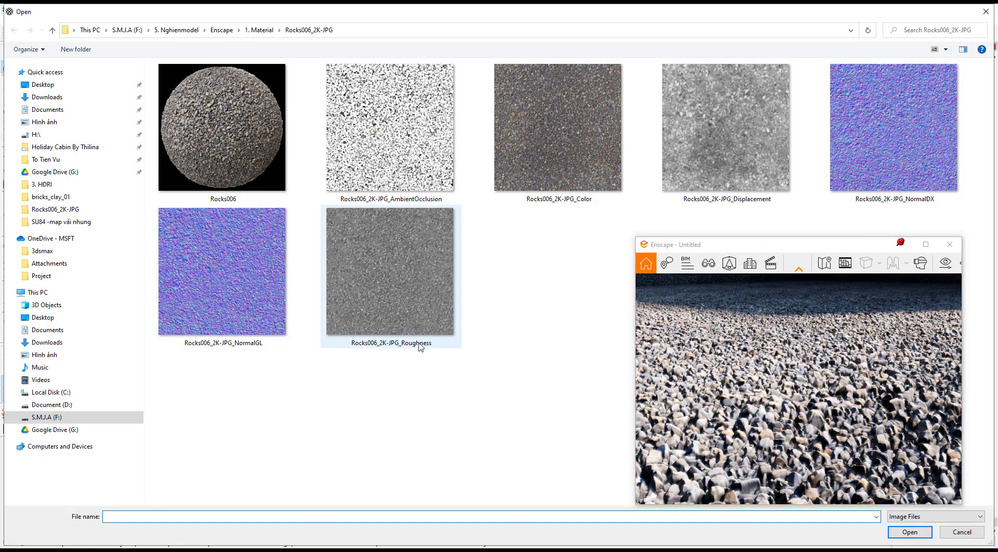
double_click(404, 305)
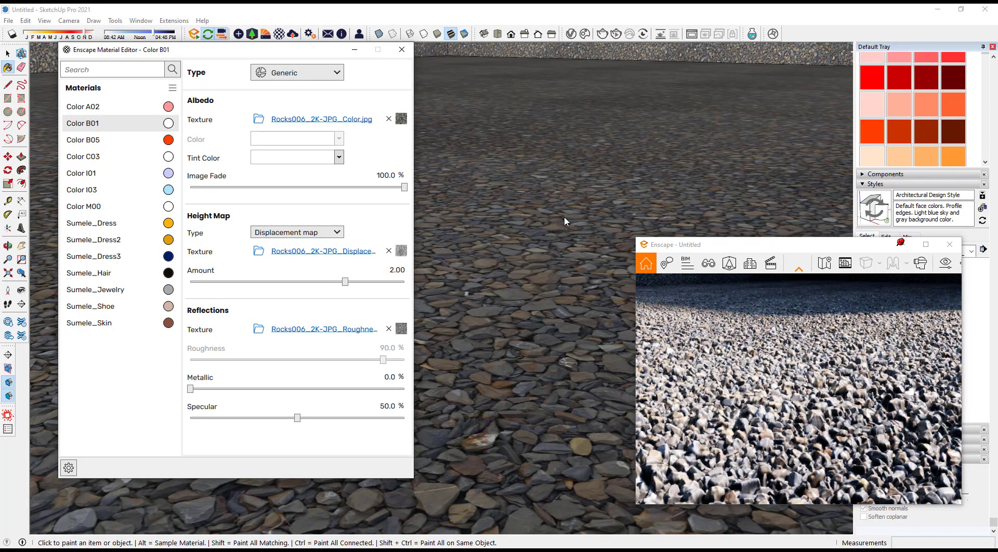
Step: Lower the Rocks006 roughness map brightness to 46% and orbit to compare wall and stones
left_click(401, 329)
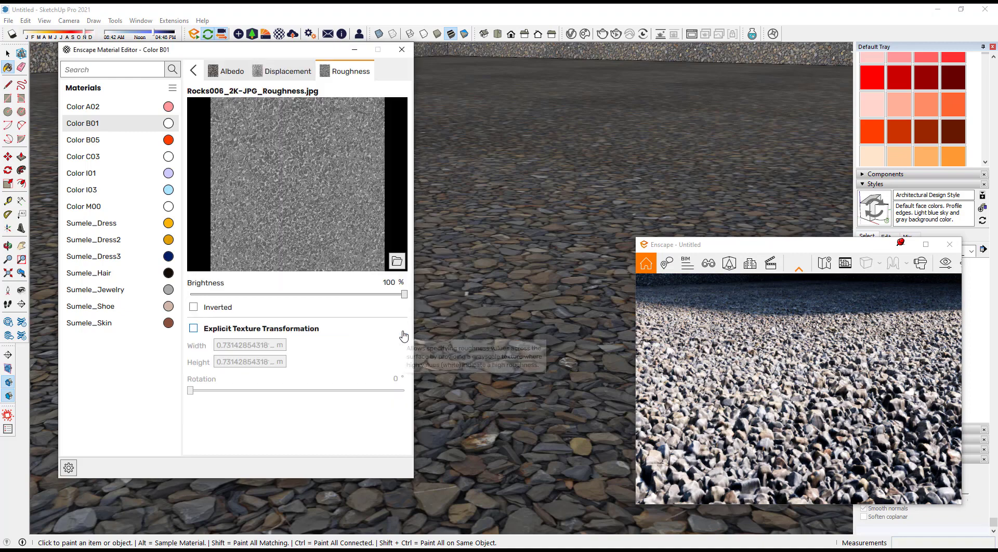
left_click(289, 295)
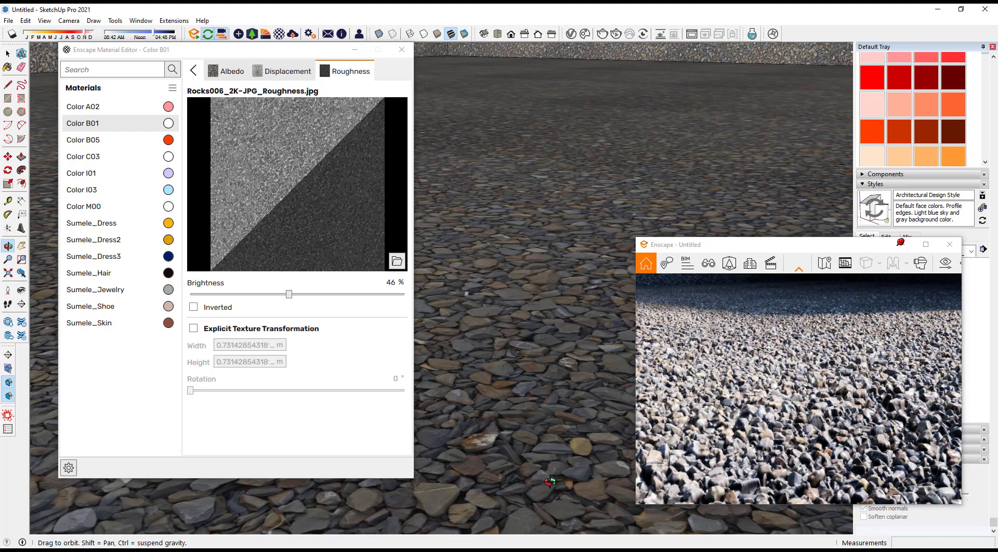
mouse_move(550, 480)
left_mouse_down()
mouse_move(503, 336)
mouse_move(509, 416)
left_mouse_up()
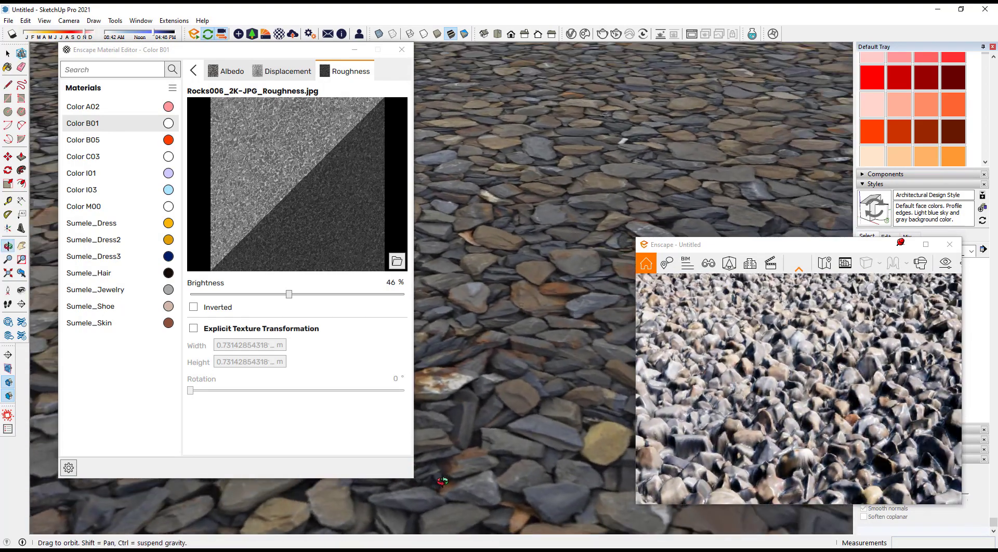
key("b")
middle_click_drag(497, 415, 500, 366)
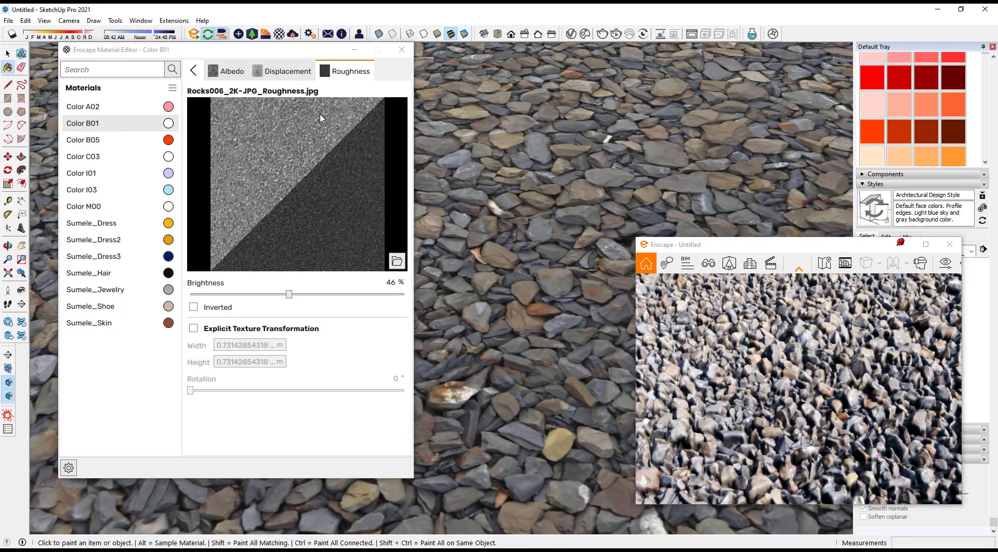
Step: Back in the main settings, use displacement amount 1.00 and view the ground from low
left_click(194, 70)
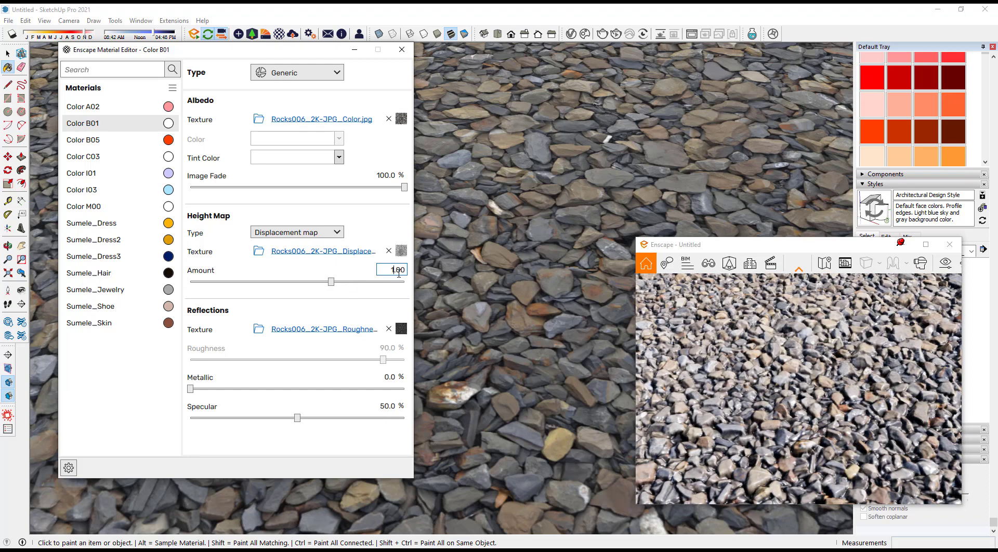
key("o")
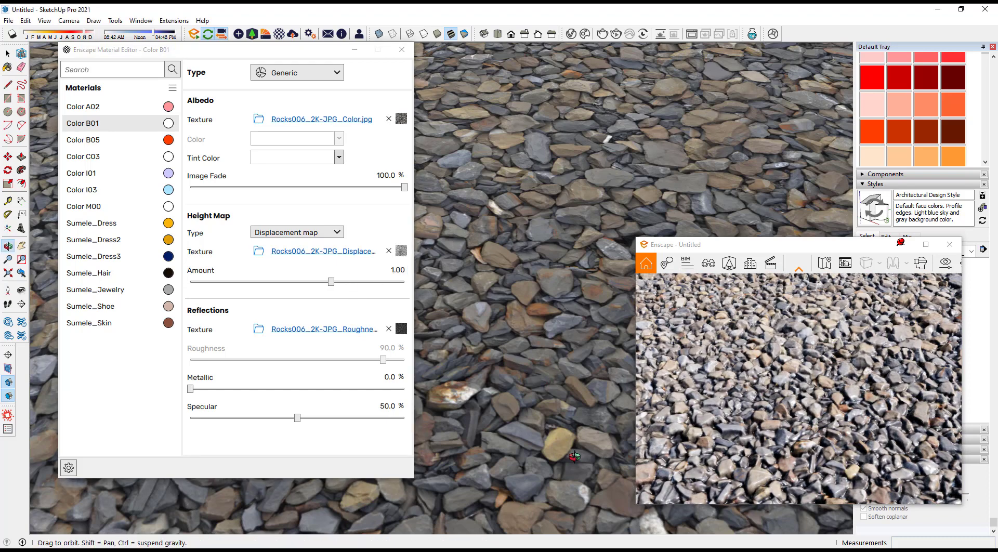
left_click_drag(575, 456, 577, 301)
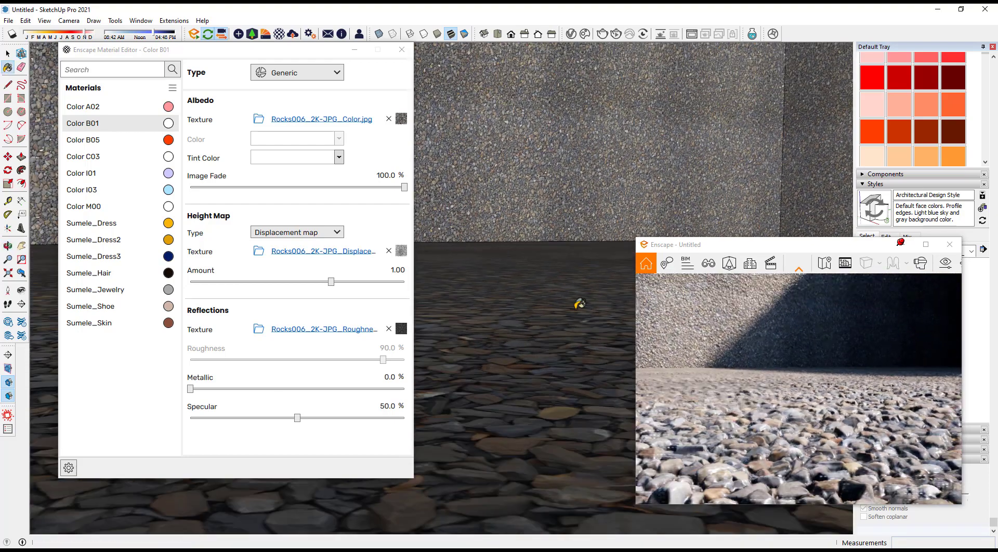
key("b")
mouse_move(578, 357)
middle_mouse_down()
mouse_move(577, 372)
mouse_move(506, 396)
mouse_move(564, 509)
middle_mouse_up()
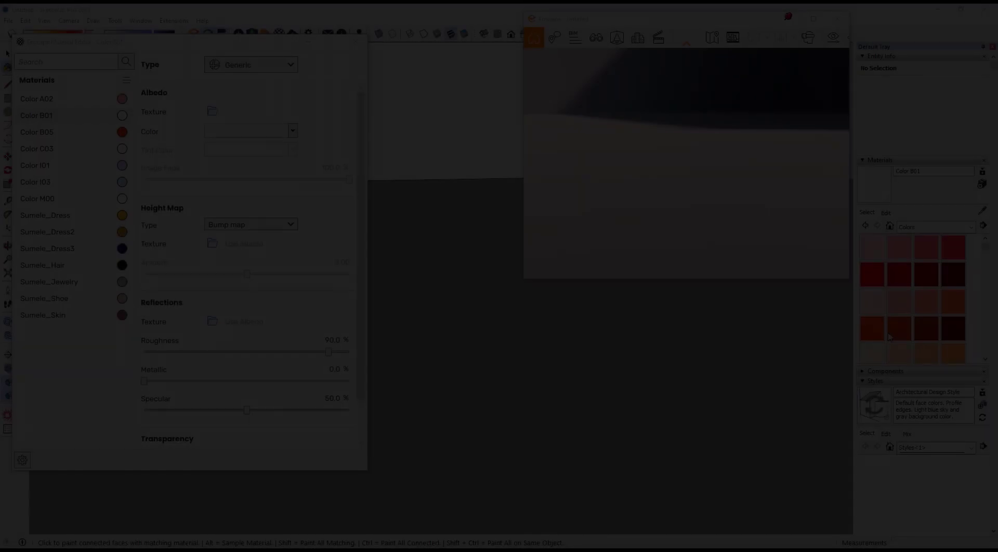
Step: Orbit around the now-plain room and open Color B01's Edit settings in the Materials panel
scroll(541, 427, "down", 3)
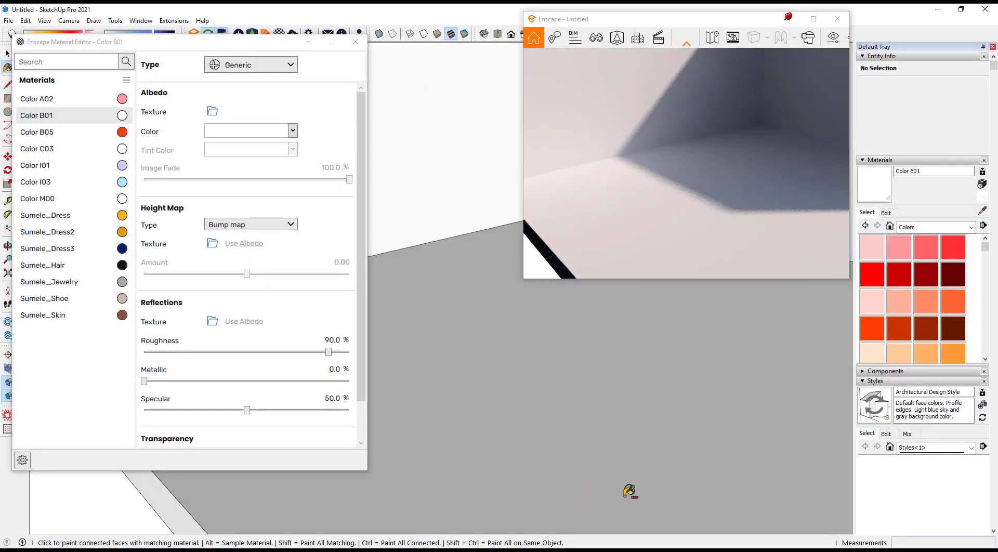
mouse_move(629, 491)
middle_mouse_down()
mouse_move(728, 474)
mouse_move(642, 525)
mouse_move(625, 434)
mouse_move(746, 383)
mouse_move(725, 399)
mouse_move(655, 399)
middle_mouse_up()
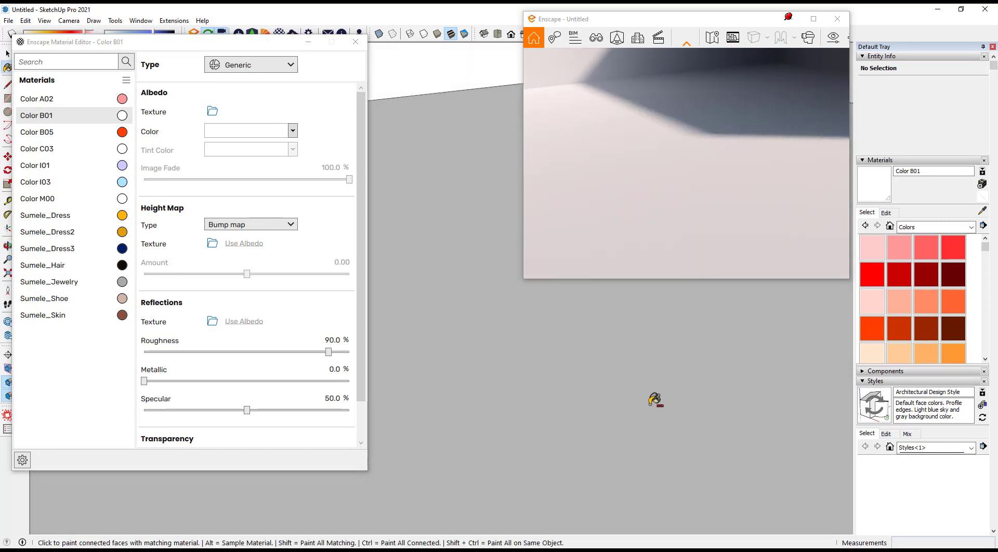
left_click(886, 212)
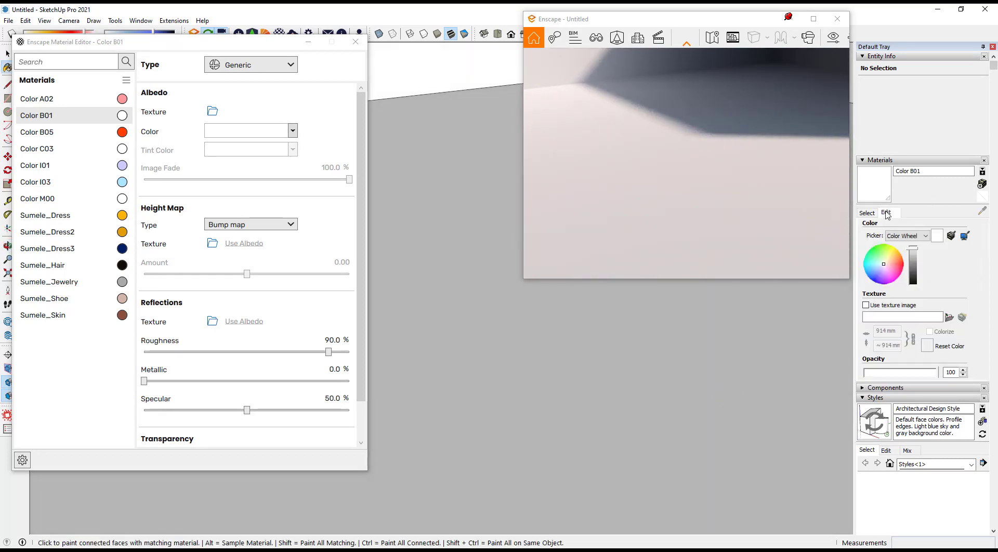
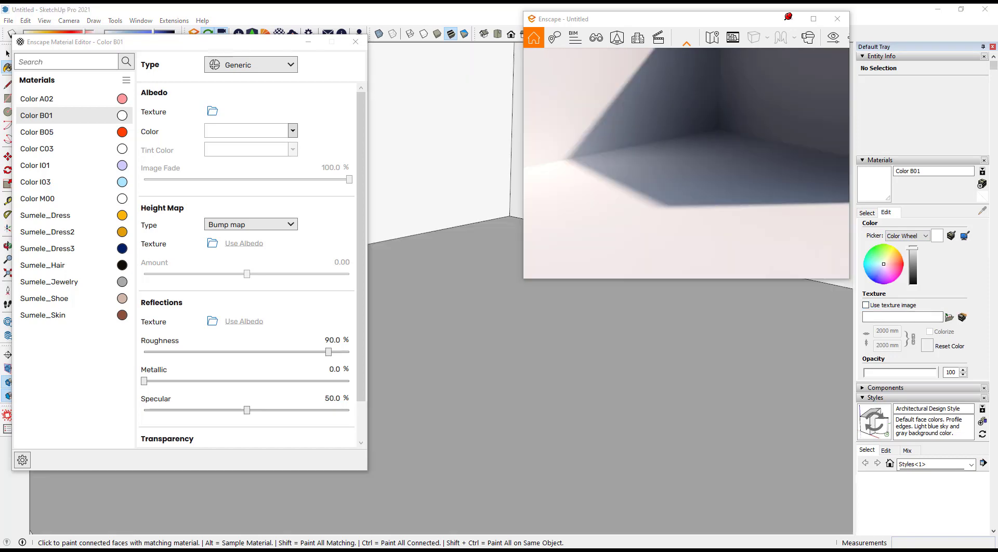
Step: Load San go_Huyhieukts (52) as the Albedo texture of the Color B01 material
left_click(213, 112)
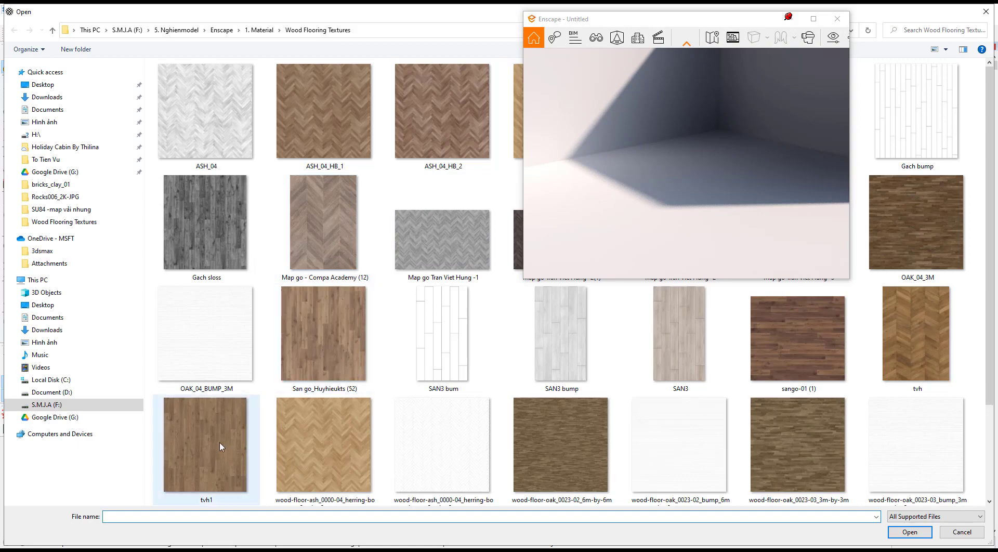
scroll(220, 446, "down", 2)
scroll(219, 446, "up", 2)
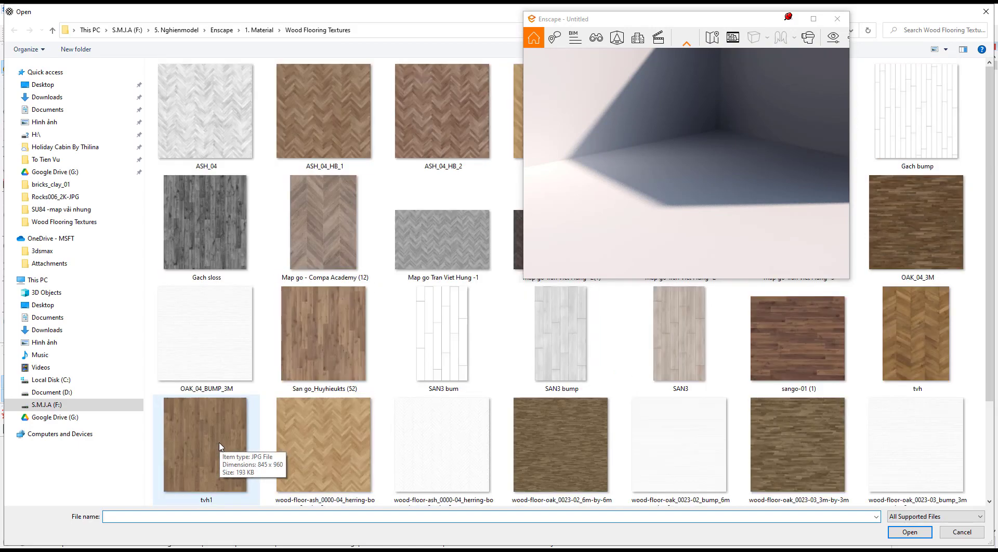
double_click(322, 330)
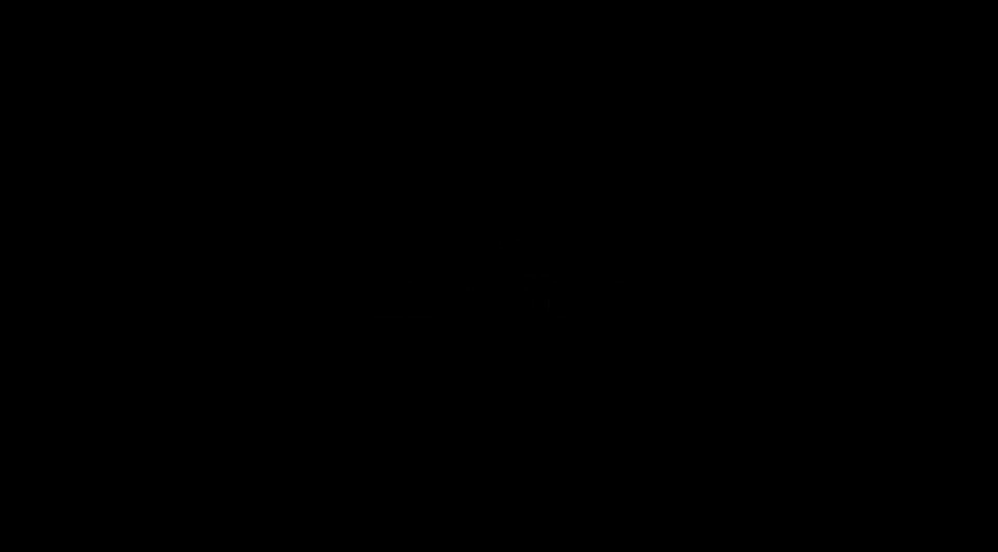
Step: Search the web for 'normal map online' and open the NormalMap-Online website
type("no")
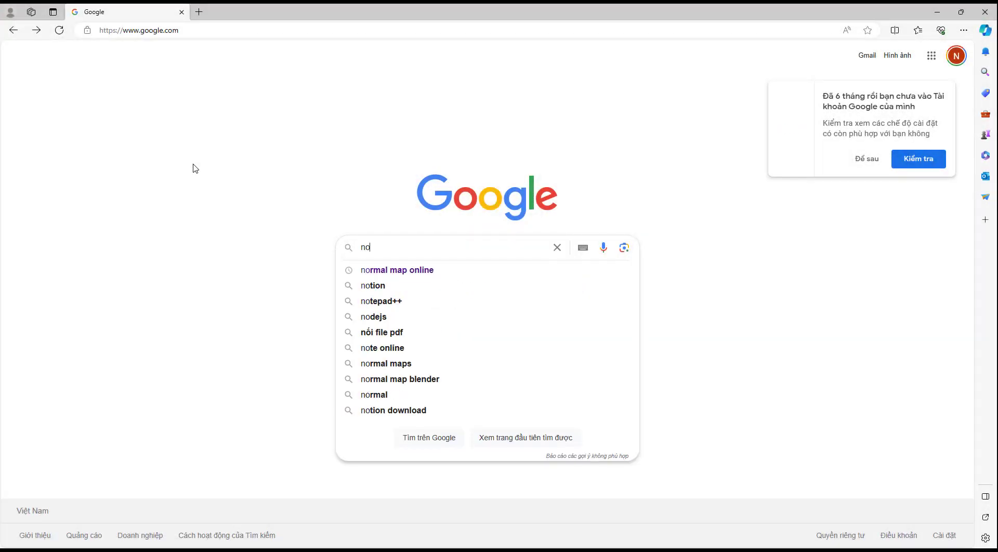
left_click(419, 271)
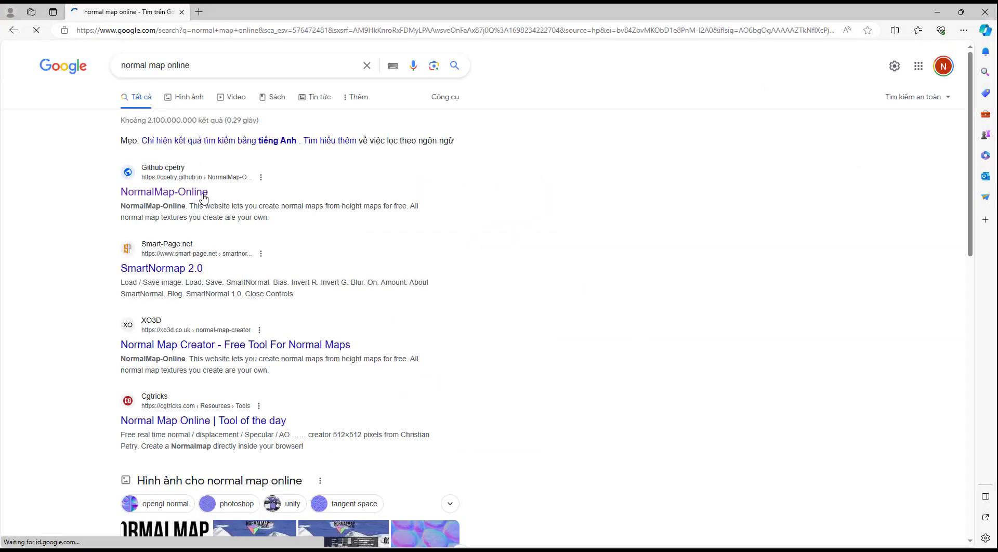
left_click(203, 194)
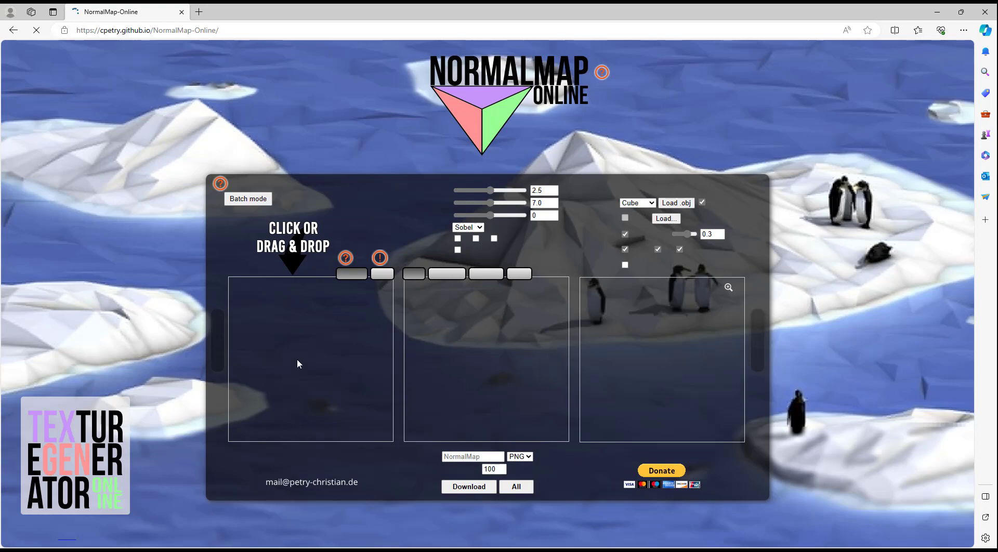
Step: Load the wood plank texture into the NormalMap-Online generator
left_click(307, 338)
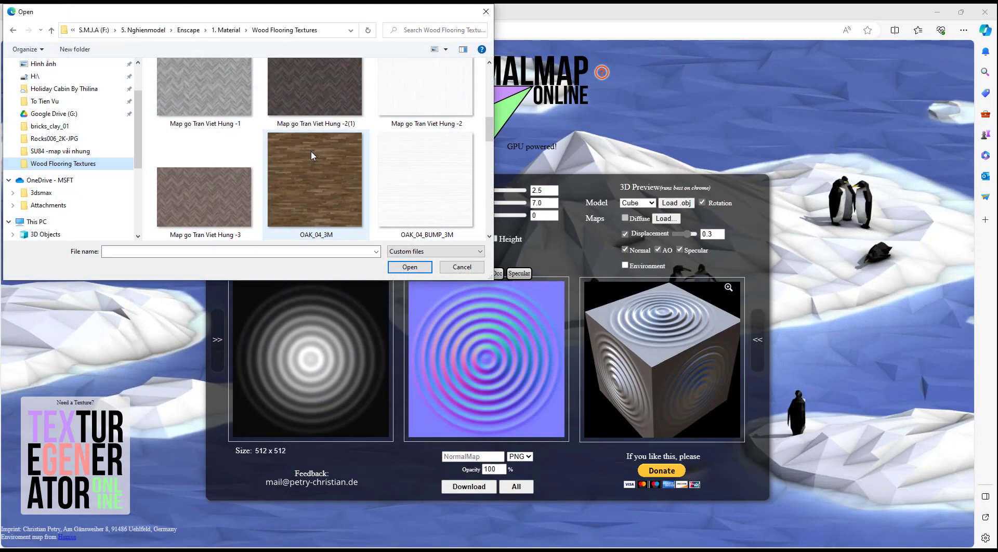
scroll(311, 156, "up", 3)
scroll(233, 177, "up", 3)
left_click(212, 186)
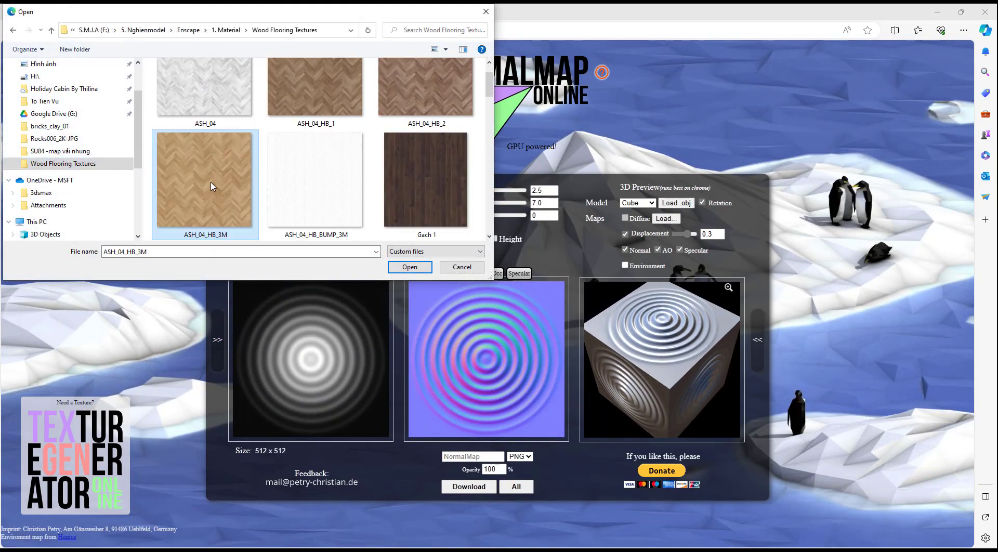
double_click(212, 186)
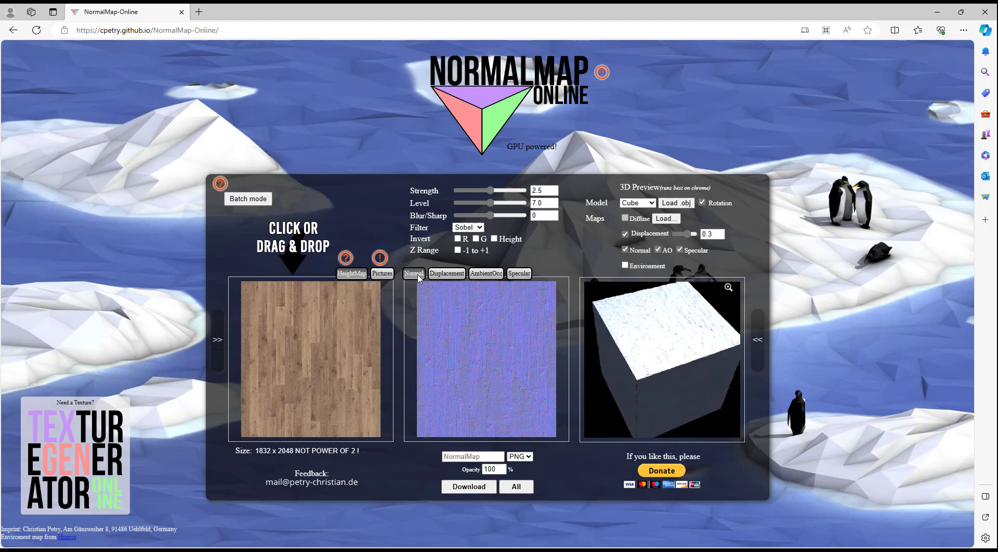
Step: Set Strength to 5 and Blur/Sharp to 32, then download NormalMap.png
mouse_move(490, 190)
left_mouse_down()
mouse_move(524, 191)
mouse_move(524, 215)
left_mouse_up()
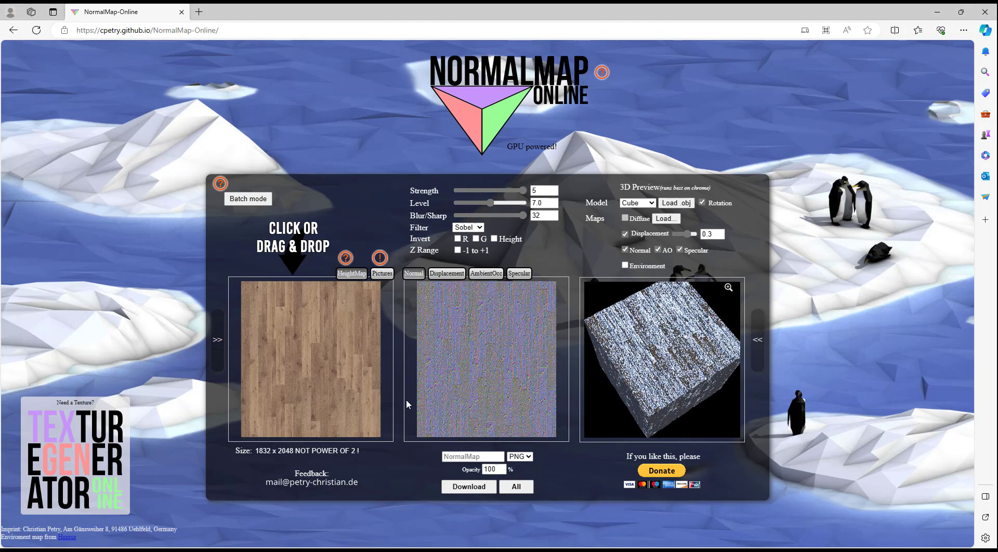
left_click(479, 488)
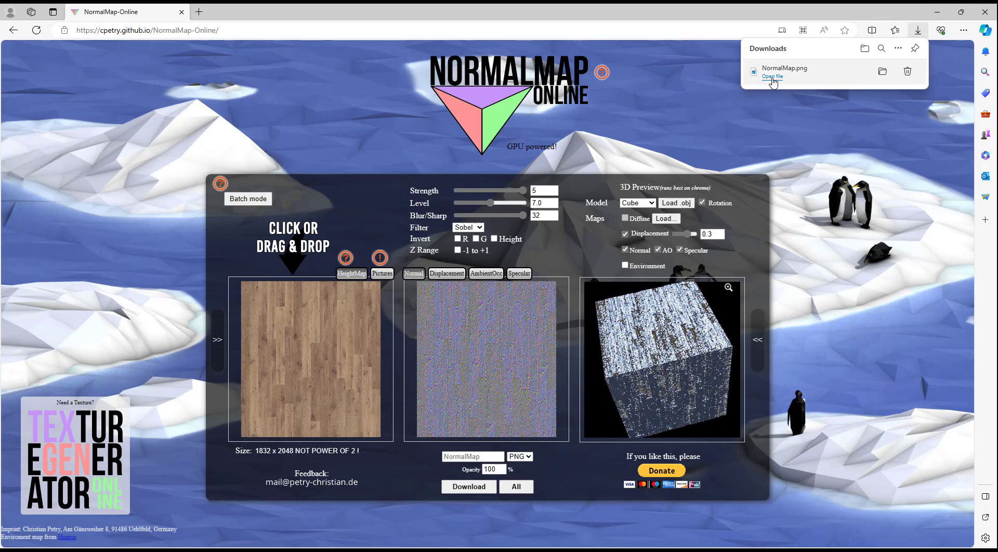
left_click(883, 72)
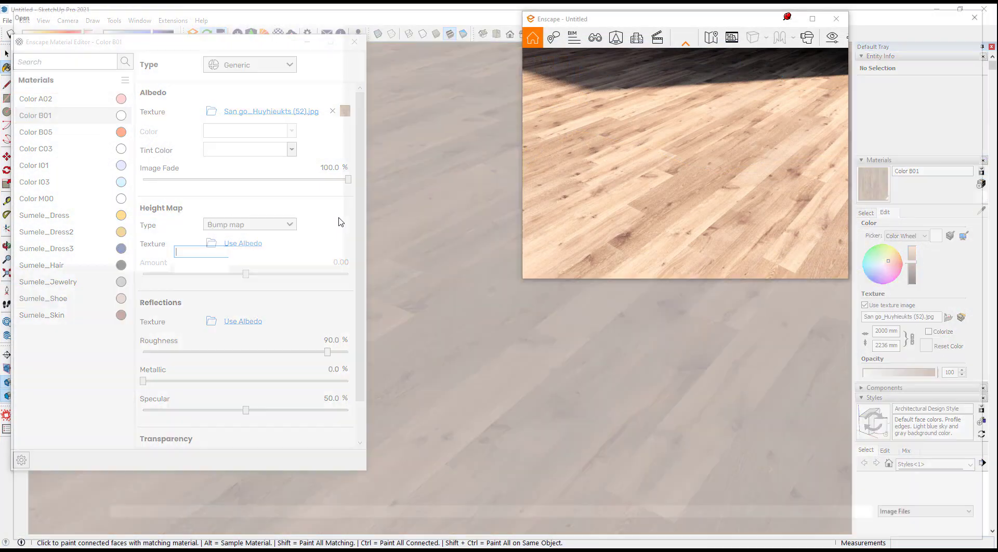
Step: Load the downloaded NormalMap.png as Color B01's Height Map texture
left_click(211, 243)
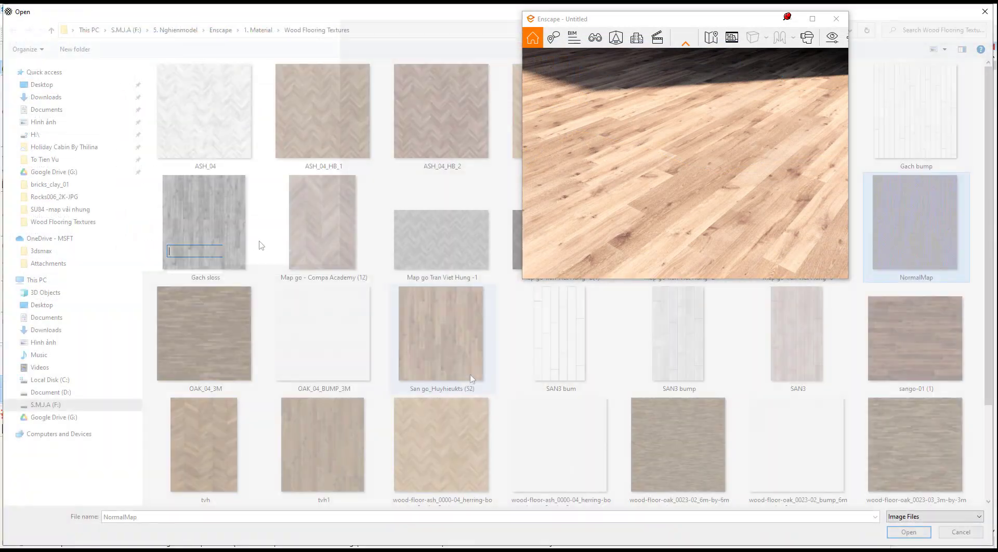
left_click(948, 220)
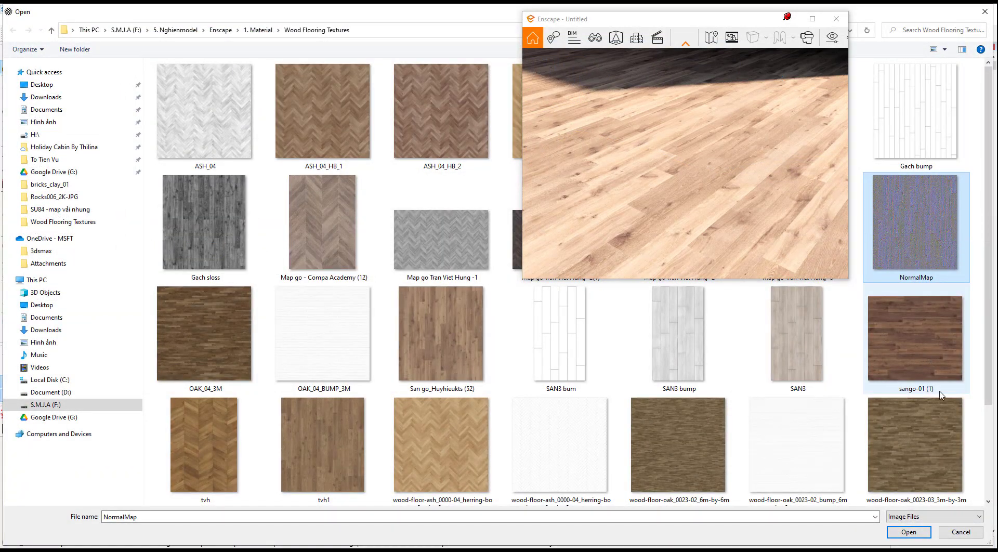
double_click(928, 250)
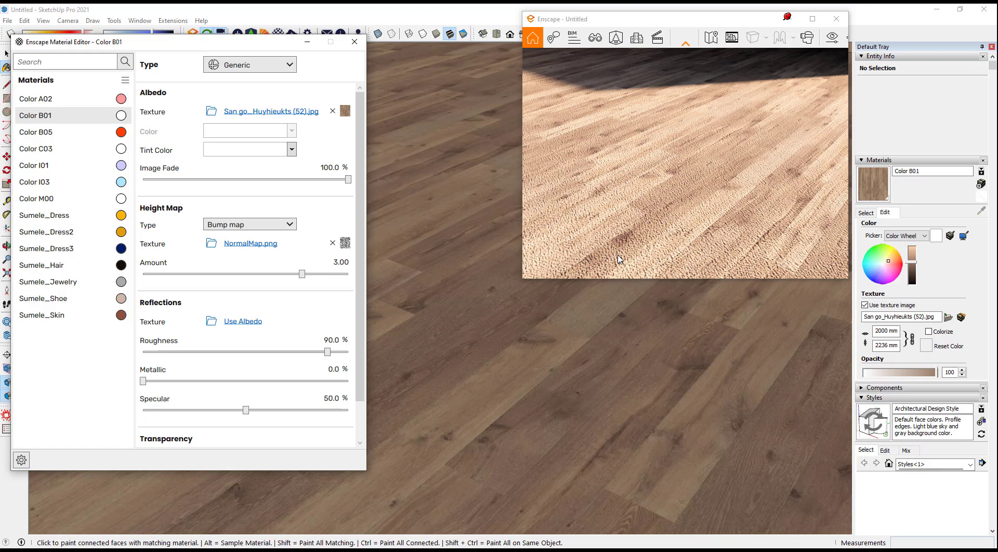
Step: Try normal map intensities of 25.8% and then 11.6% while viewing the room's walls and floor
scroll(525, 403, "down", 2)
scroll(550, 365, "down", 2)
scroll(556, 349, "down", 2)
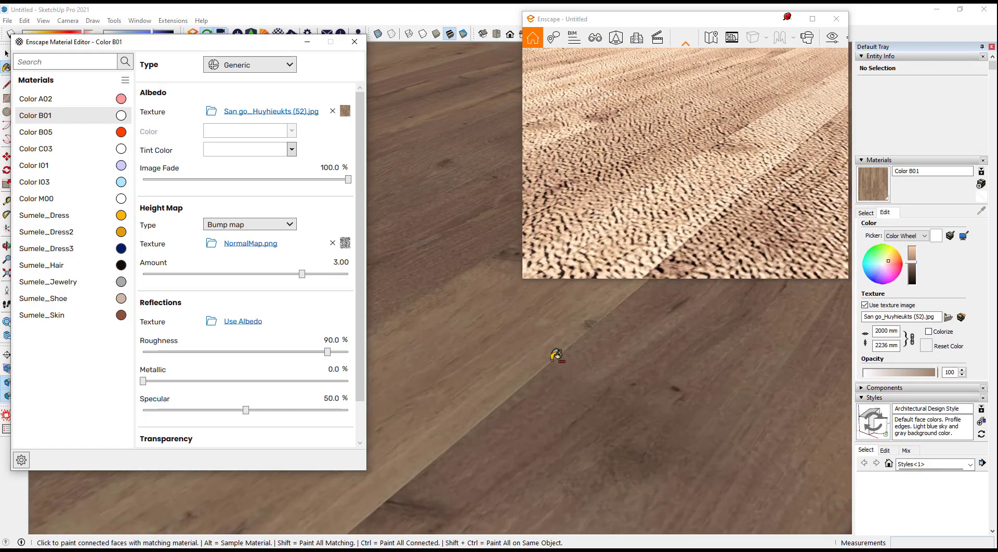
scroll(555, 352, "down", 2)
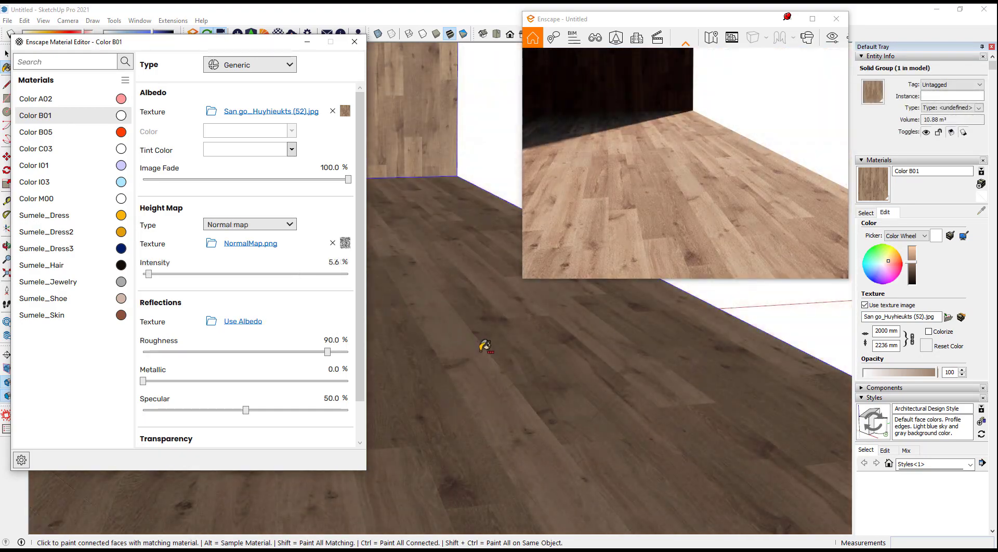
middle_click_drag(485, 346, 508, 419)
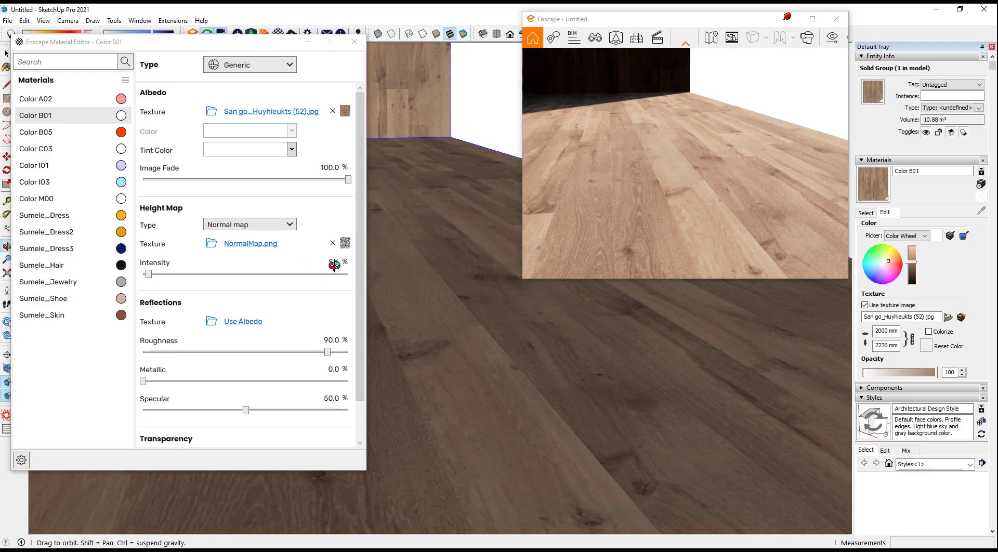
middle_click_drag(171, 268, 164, 281)
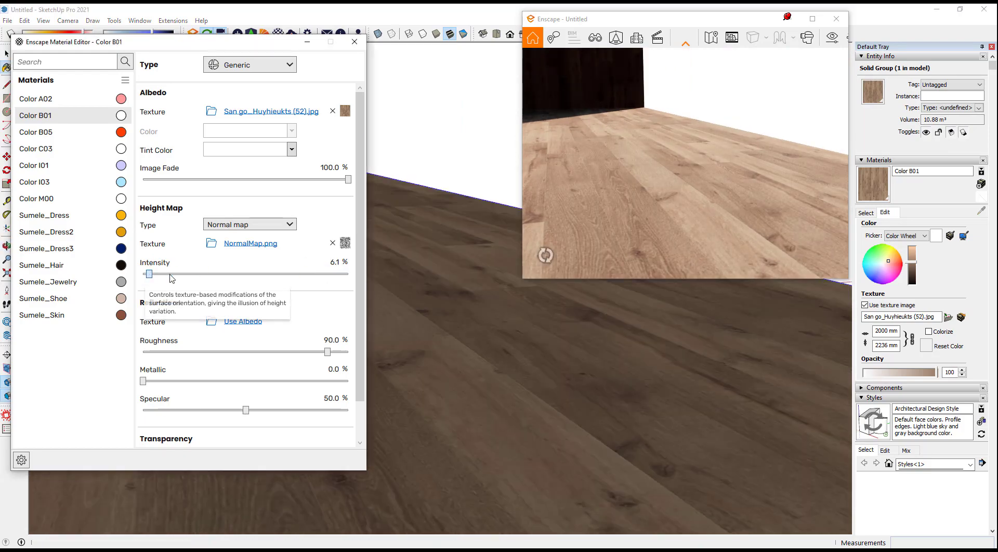
left_click_drag(148, 274, 169, 275)
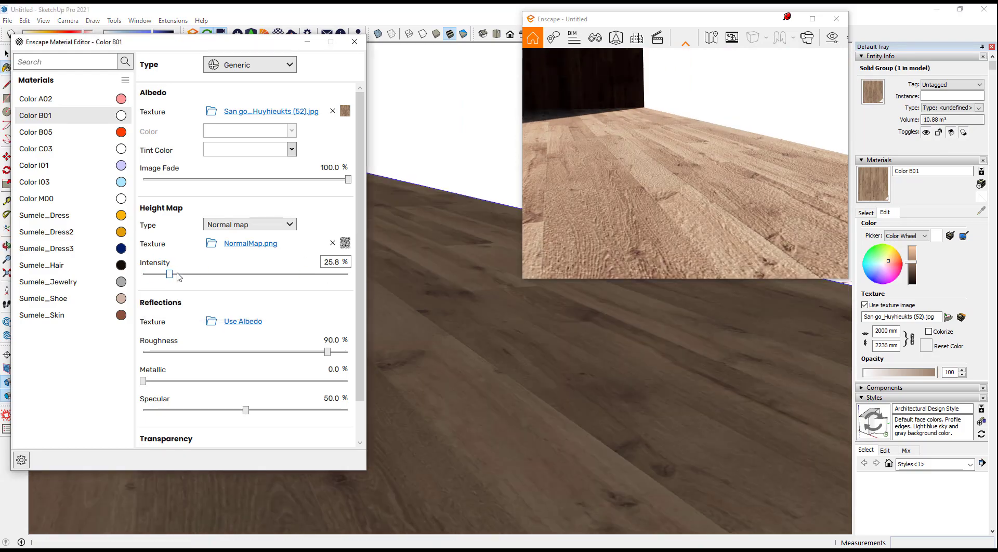
left_click_drag(169, 273, 155, 274)
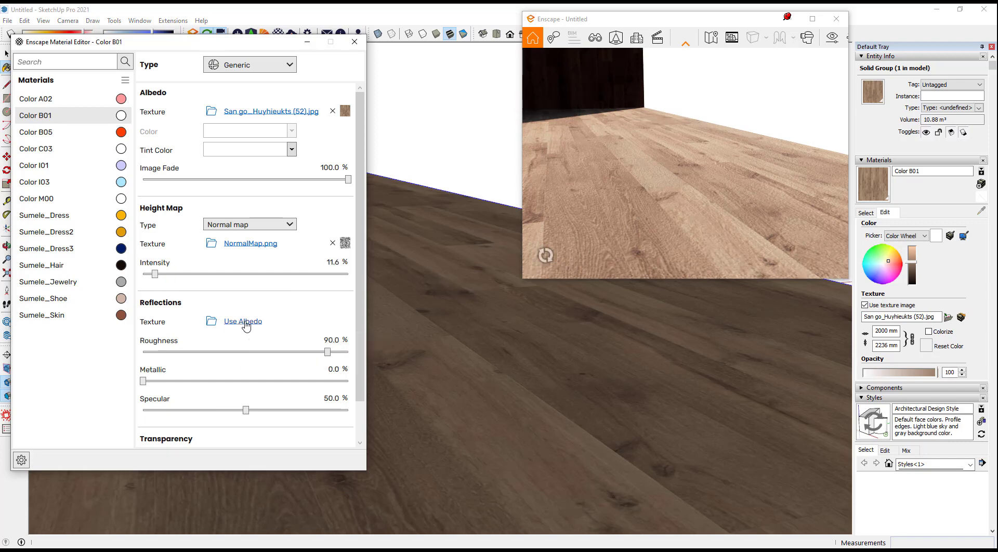
Step: Use the wood albedo for reflections, set normal map intensity to 5%, and inspect the finished floor
left_click(243, 322)
scroll(557, 408, "down", 1)
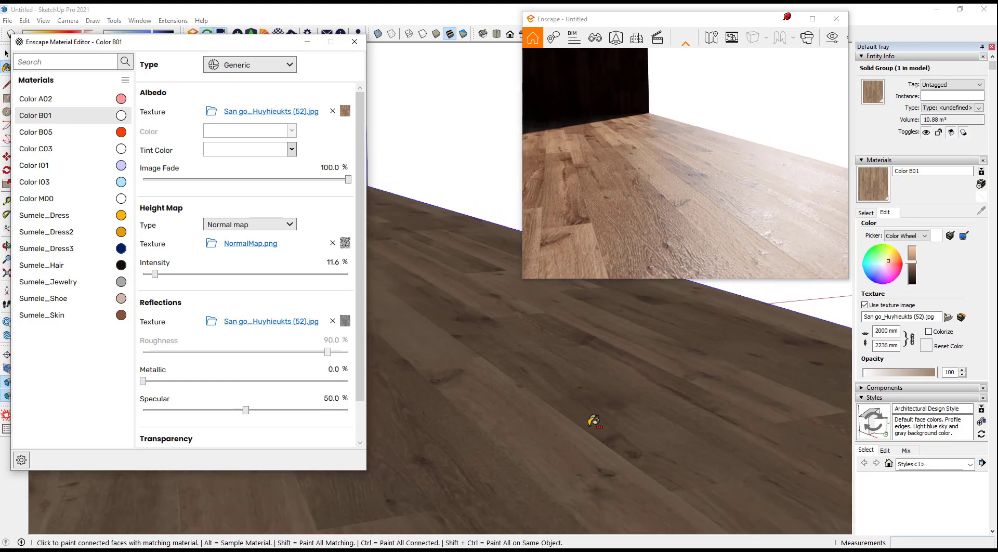
scroll(593, 419, "down", 1)
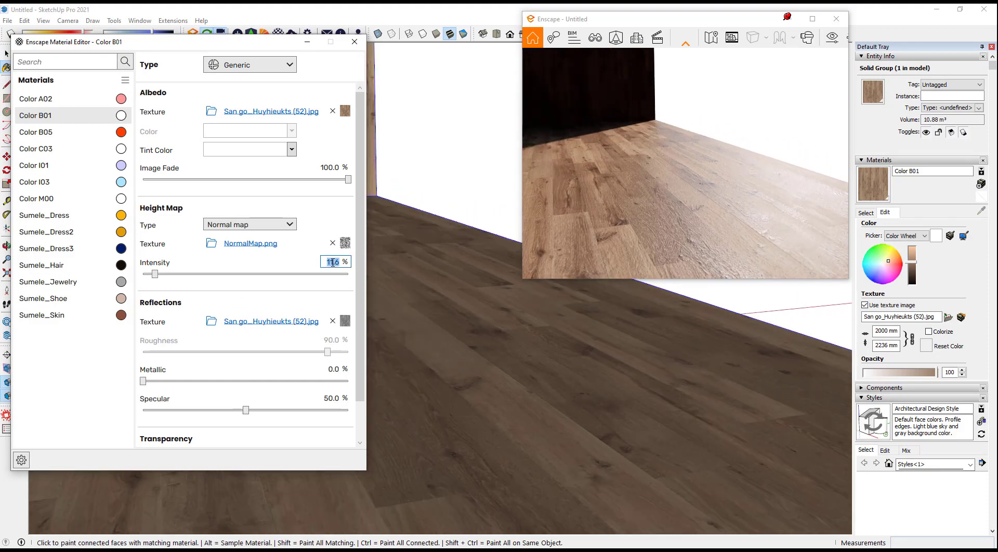
type("5")
key("Return")
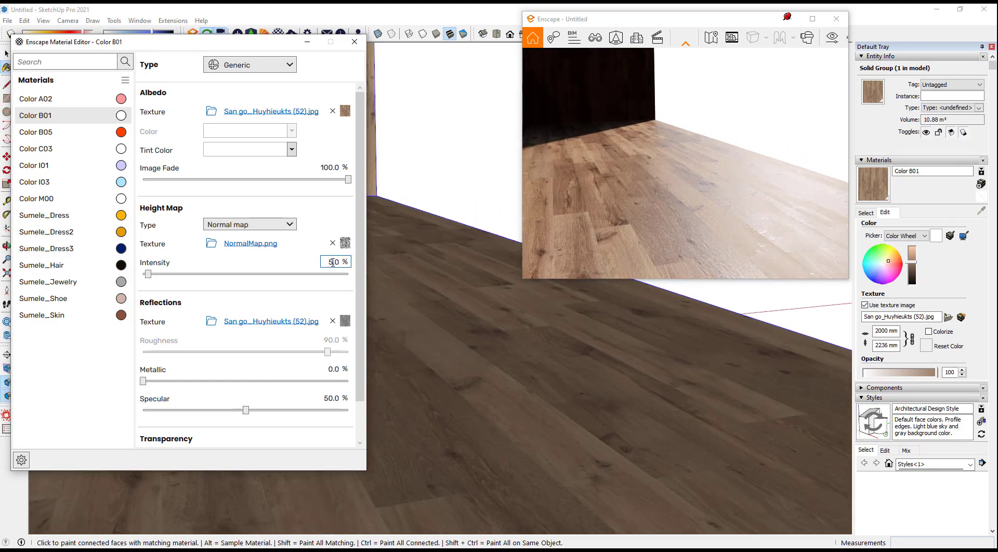
mouse_move(453, 289)
middle_mouse_down()
mouse_move(746, 438)
mouse_move(633, 439)
middle_mouse_up()
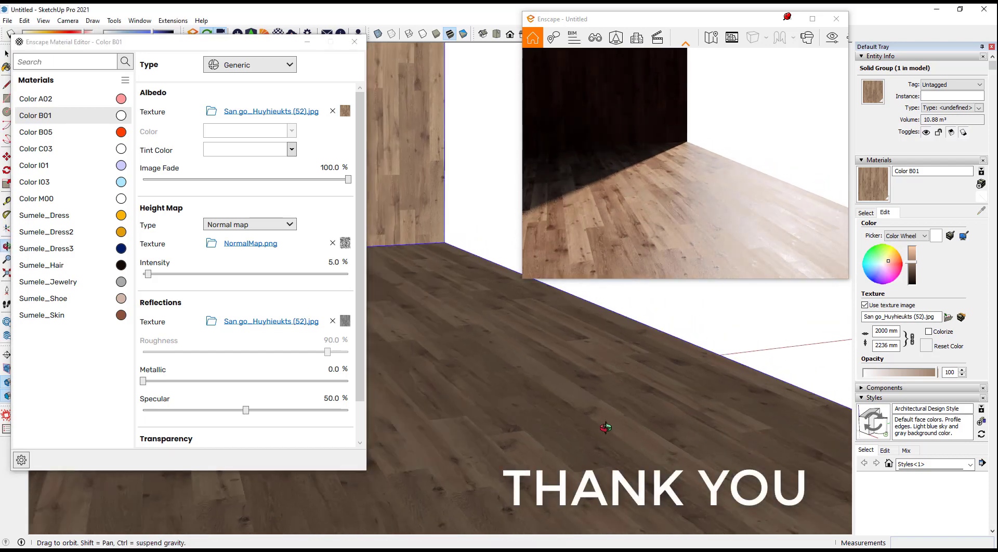
mouse_move(605, 427)
middle_mouse_down()
mouse_move(537, 447)
mouse_move(429, 425)
middle_mouse_up()
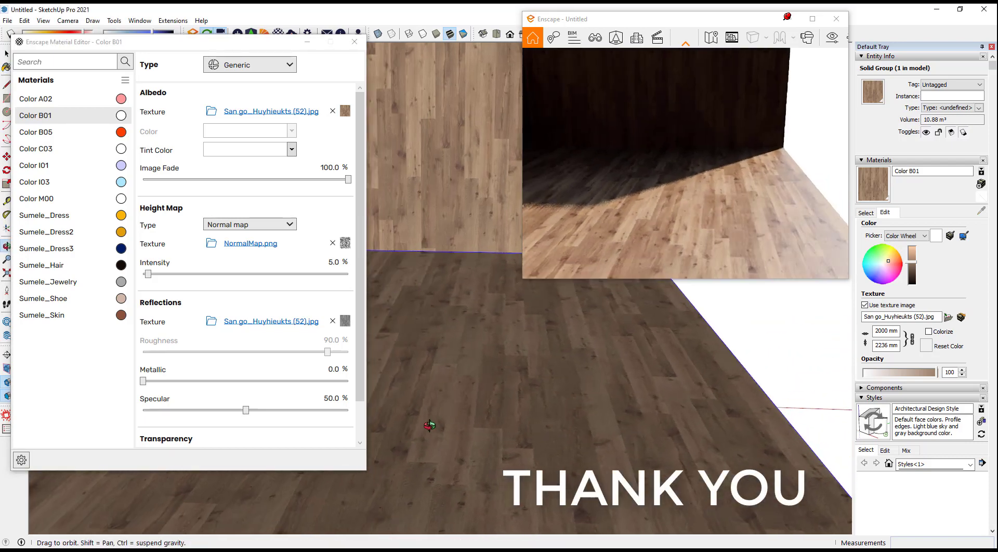